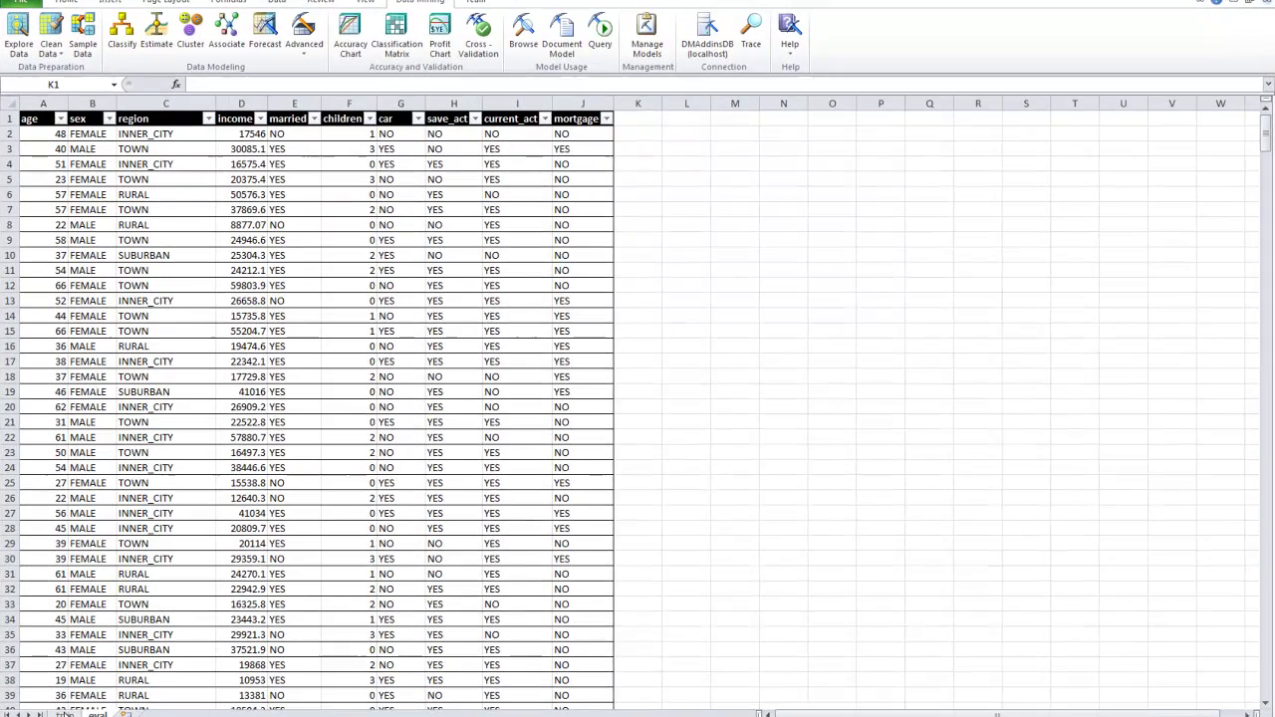
Step: Paste the pep values into column K, check a few rows, then delete that column again
{"action": "key", "text": "ctrl+space"}
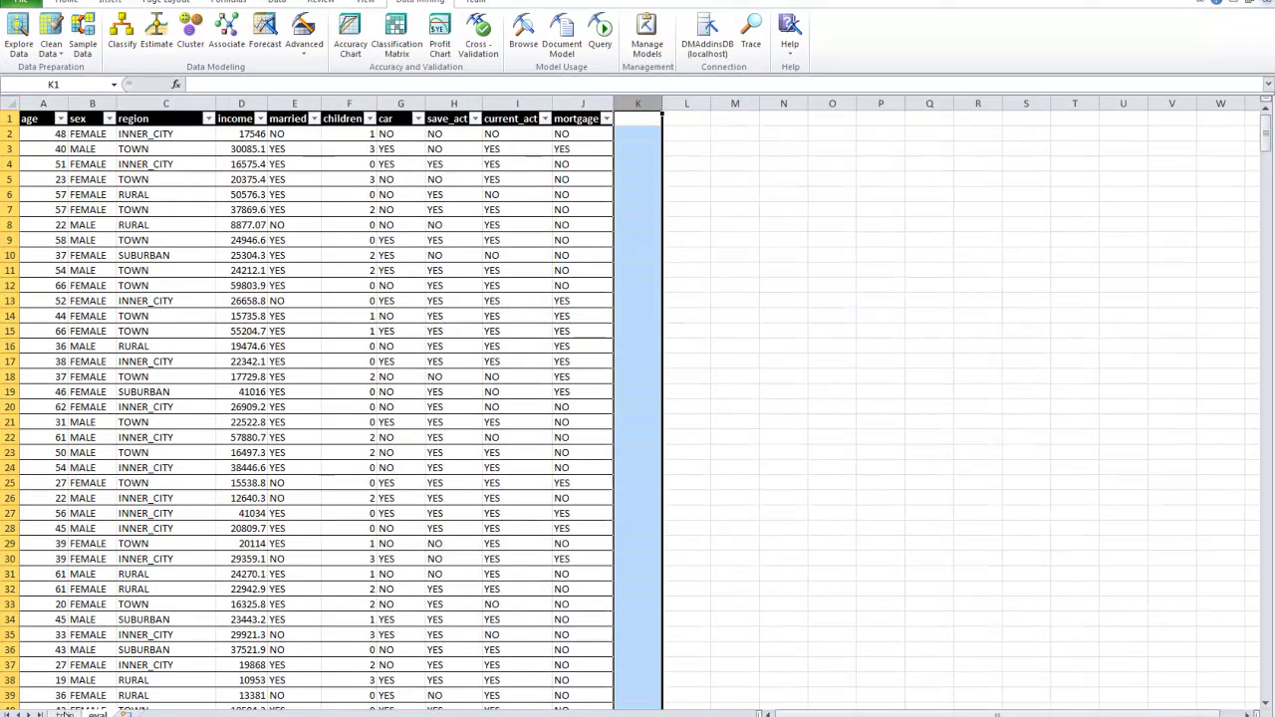
{"action": "key", "text": "ctrl+v"}
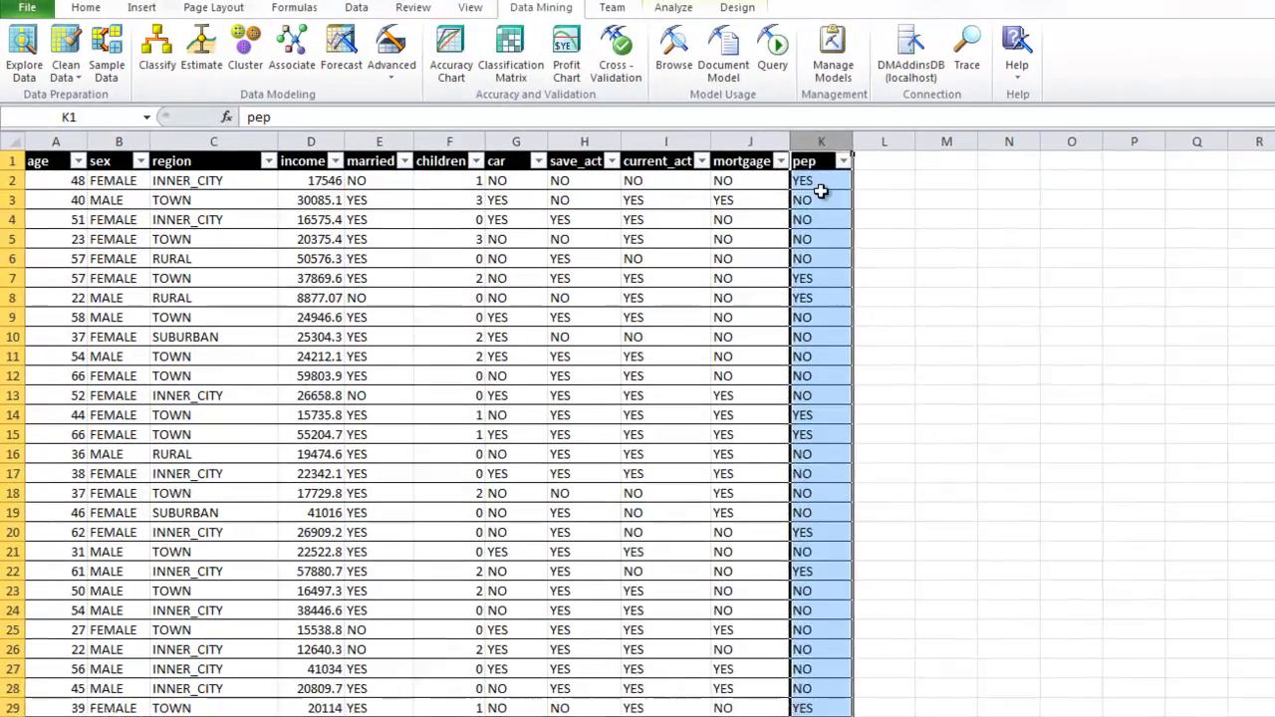
{"action": "left_click", "coordinate": [641, 132]}
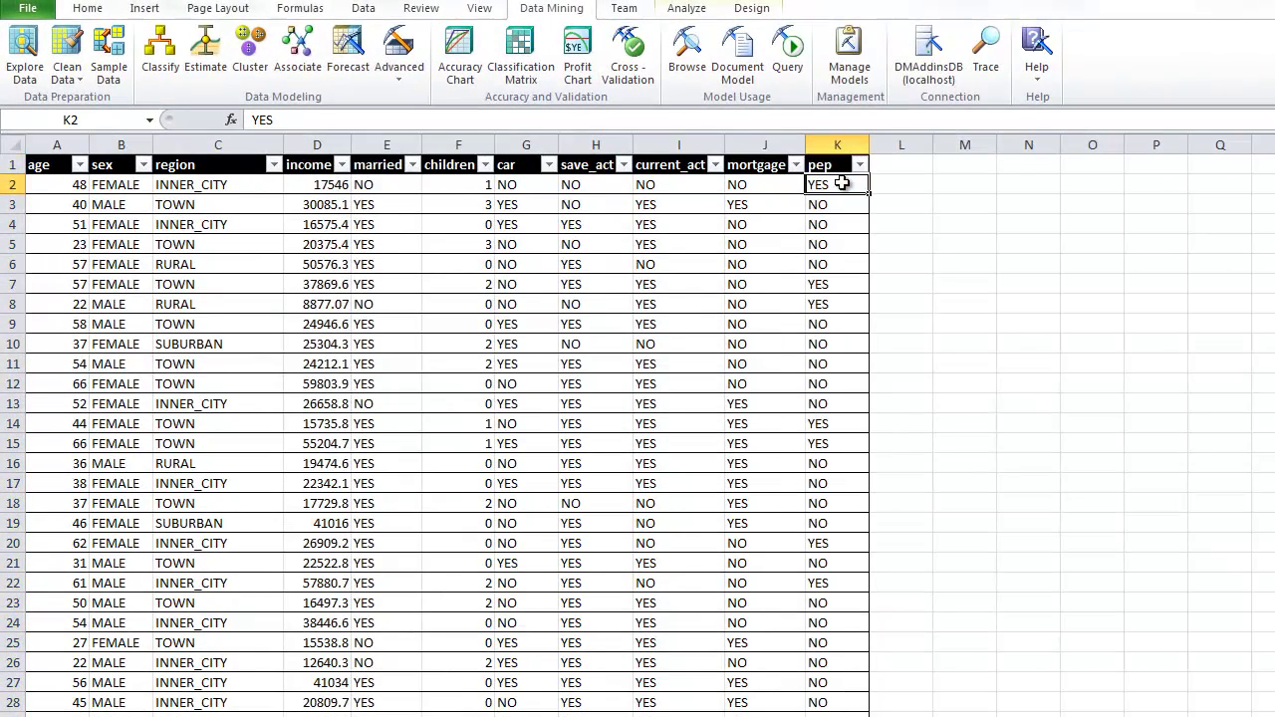
{"action": "left_click", "coordinate": [835, 206]}
{"action": "left_click", "coordinate": [834, 224]}
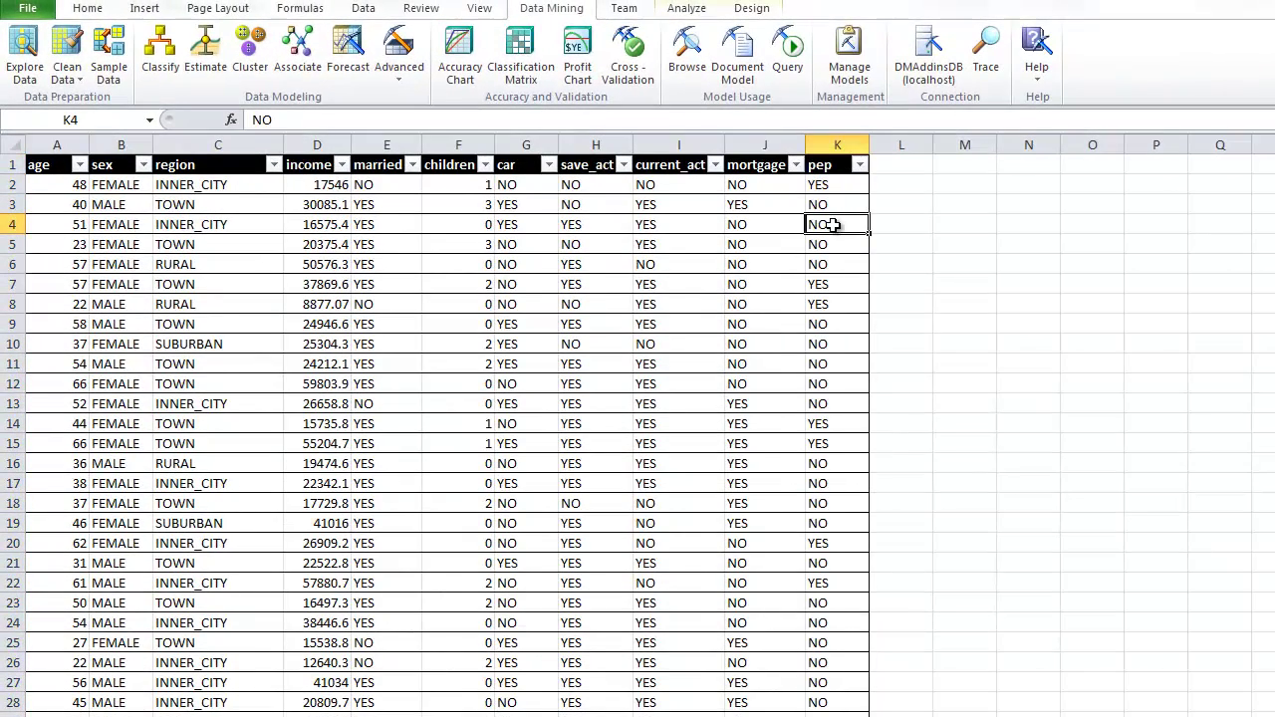
{"action": "left_click", "coordinate": [835, 187]}
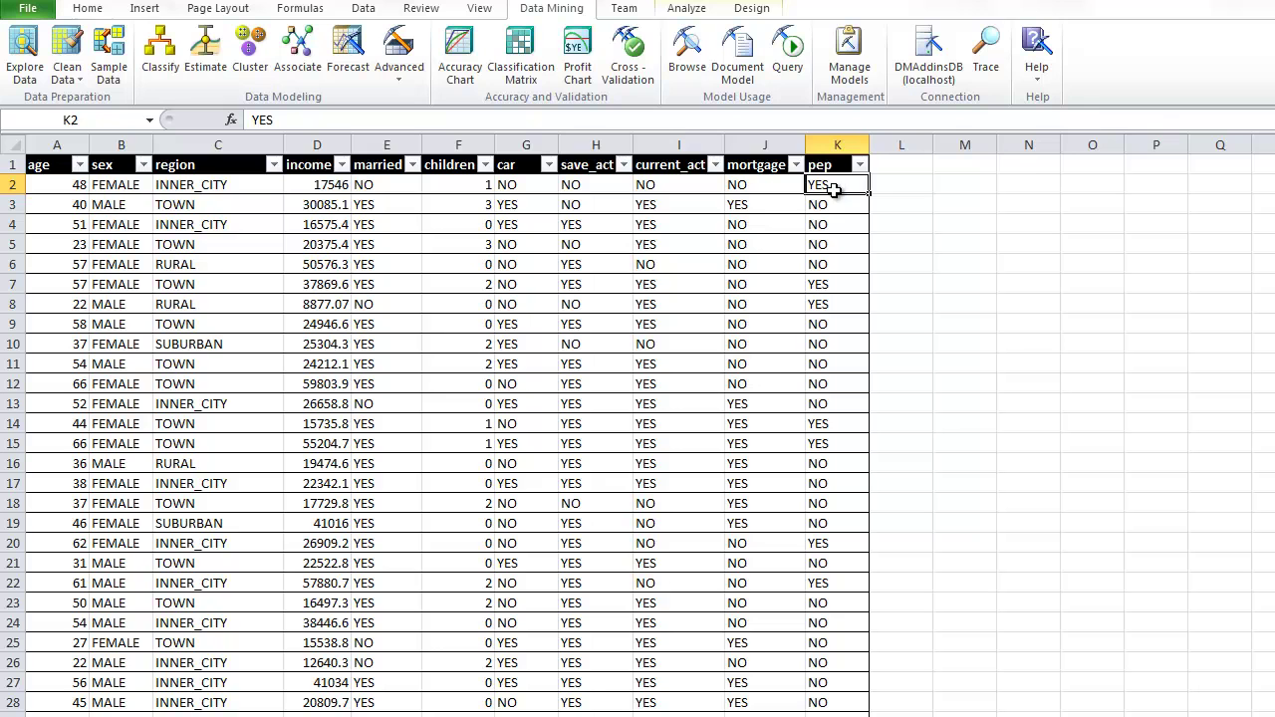
{"action": "left_click", "coordinate": [835, 205]}
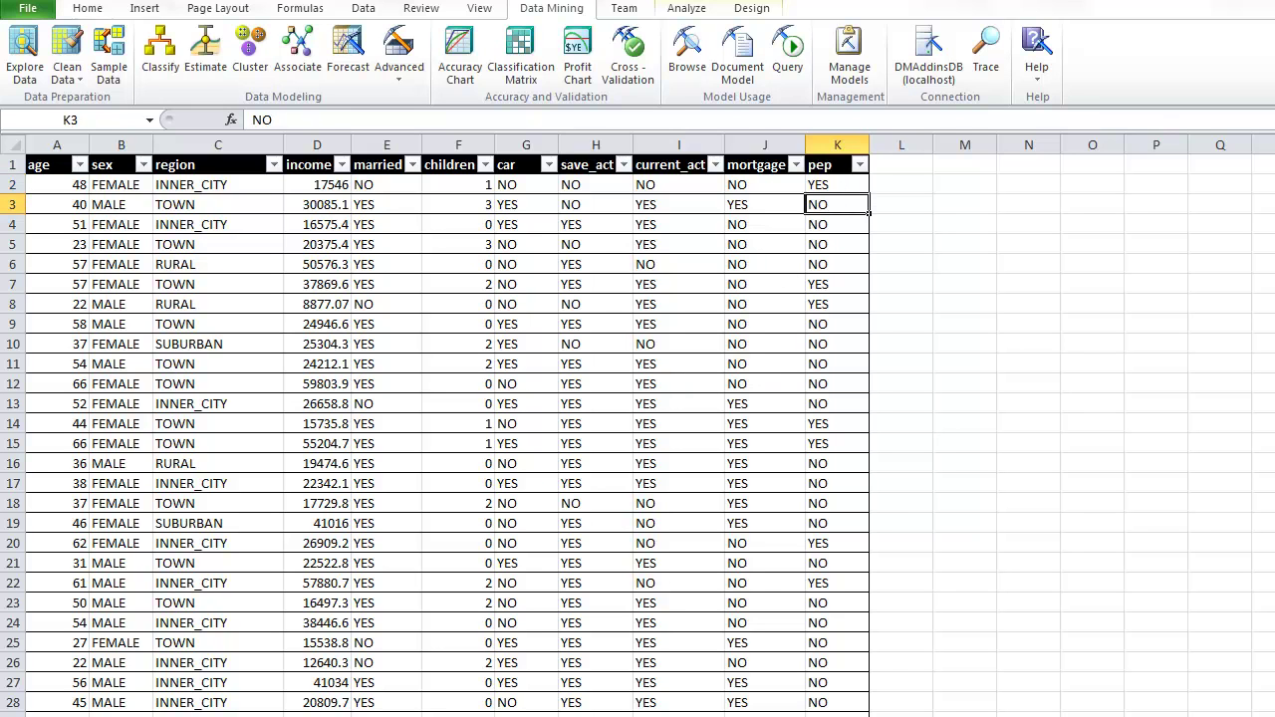
{"action": "key", "text": "ctrl+space"}
{"action": "key", "text": "ctrl+minus"}
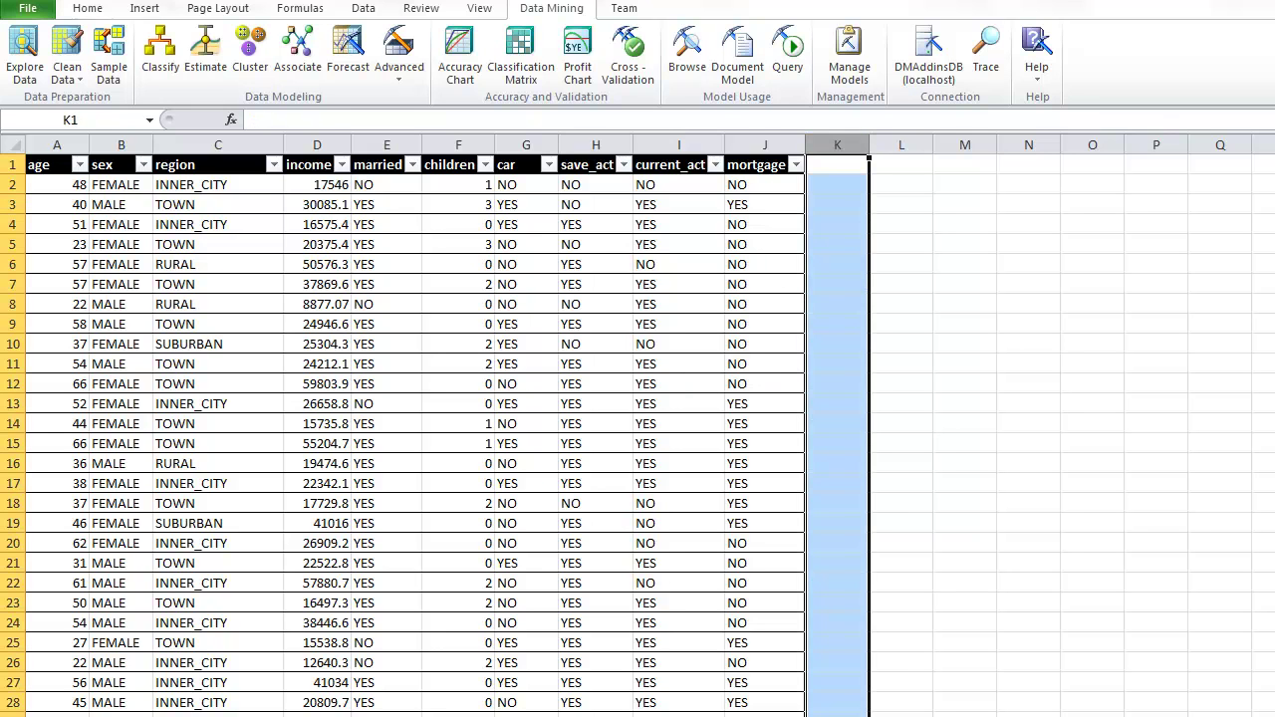
{"action": "left_click", "coordinate": [833, 209]}
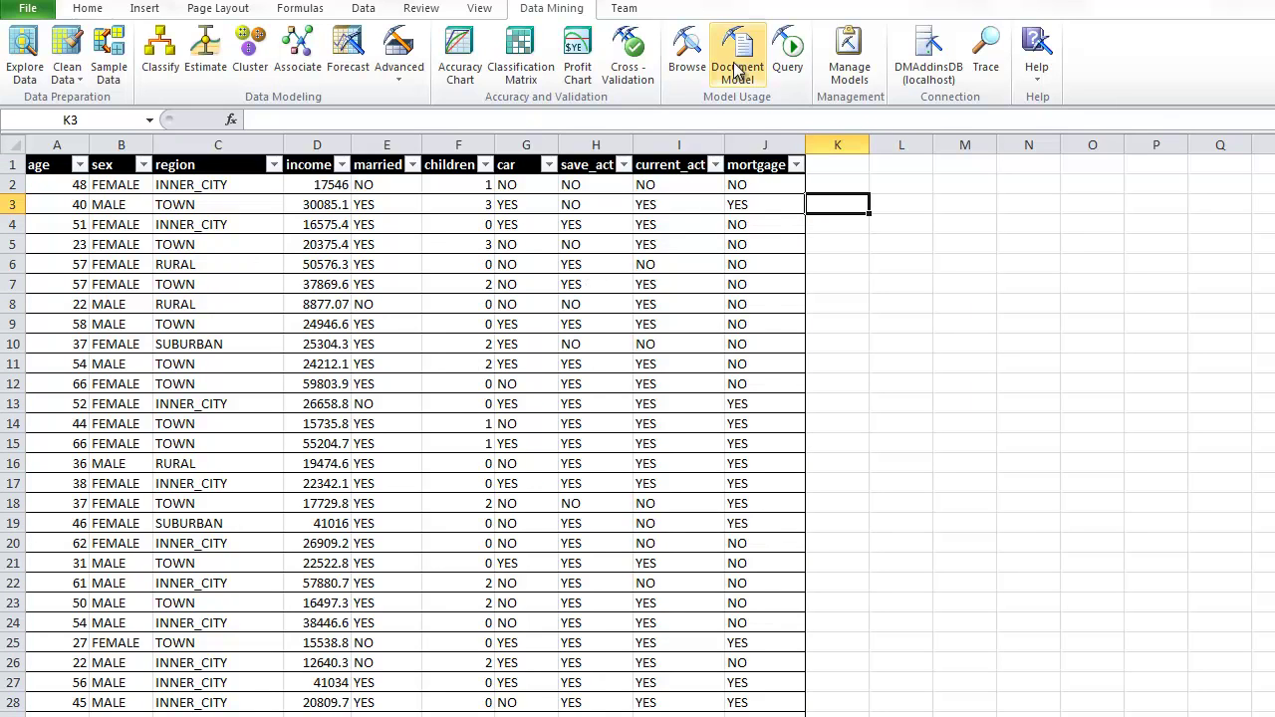
Step: Start a Data Mining query with Classify pep_1 on 'eval'!Table1 and accept the column mappings
{"action": "left_click", "coordinate": [787, 55]}
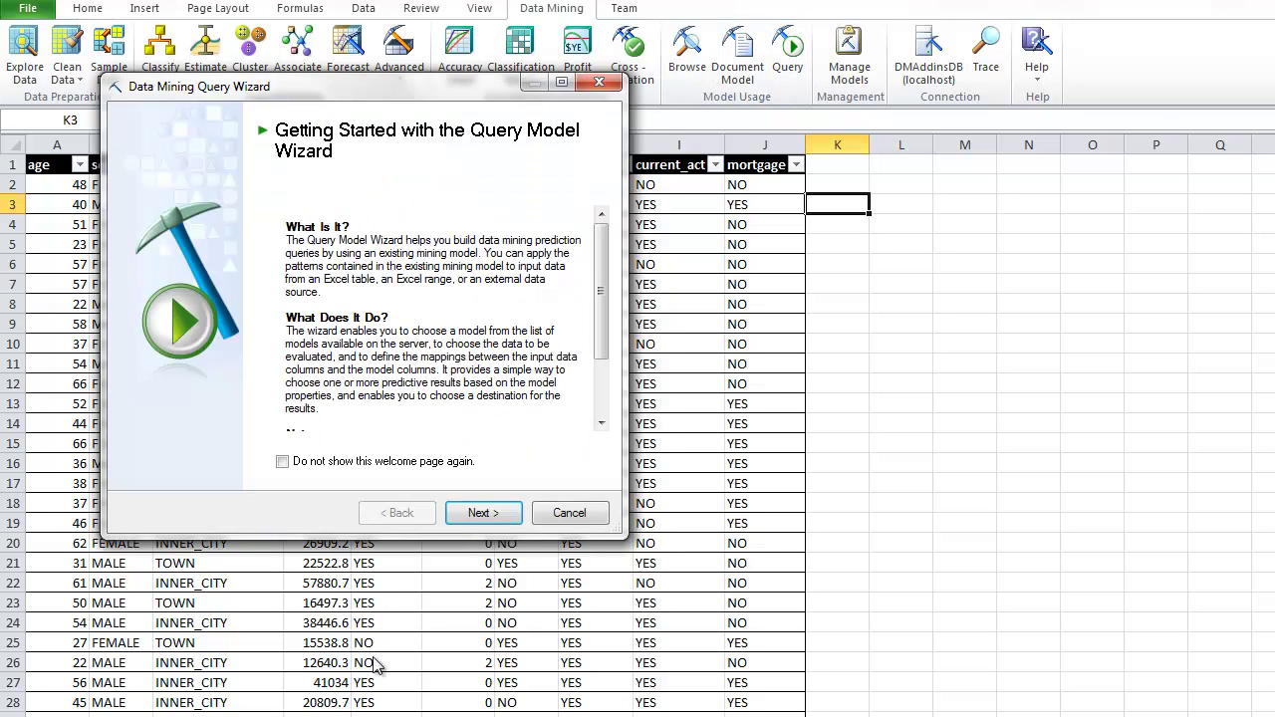
{"action": "left_click", "coordinate": [476, 522]}
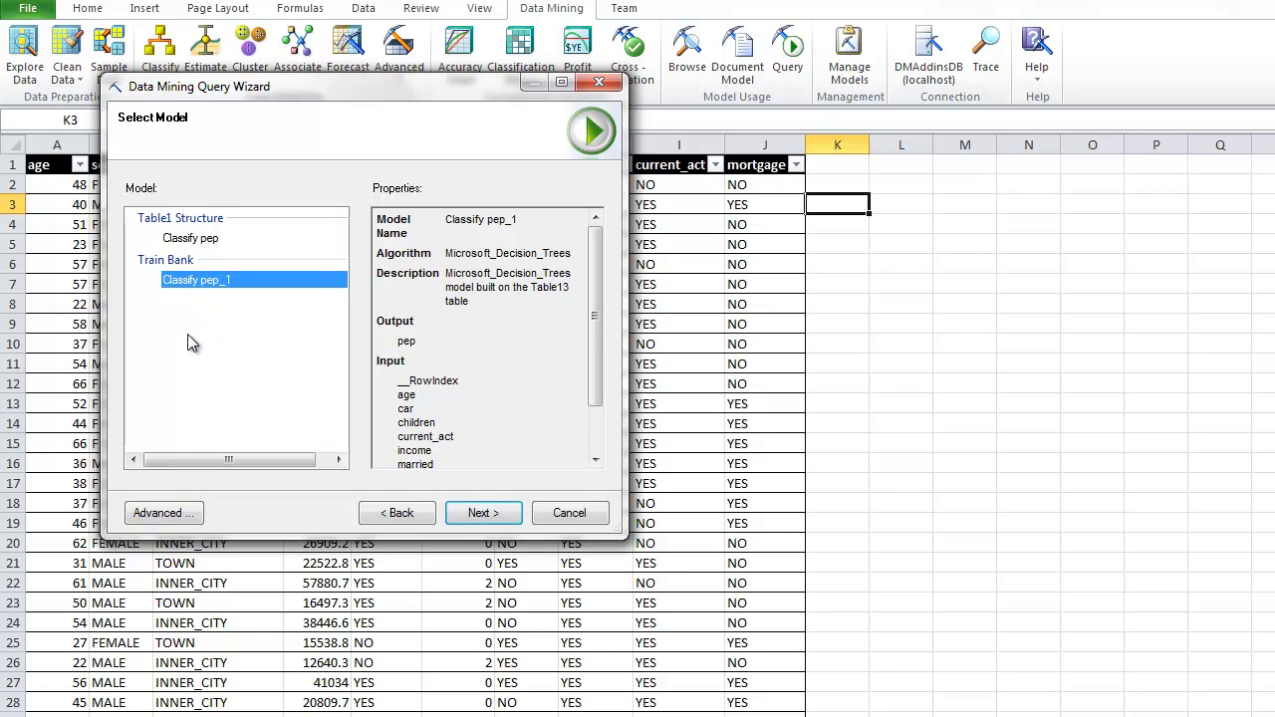
{"action": "left_click", "coordinate": [485, 514]}
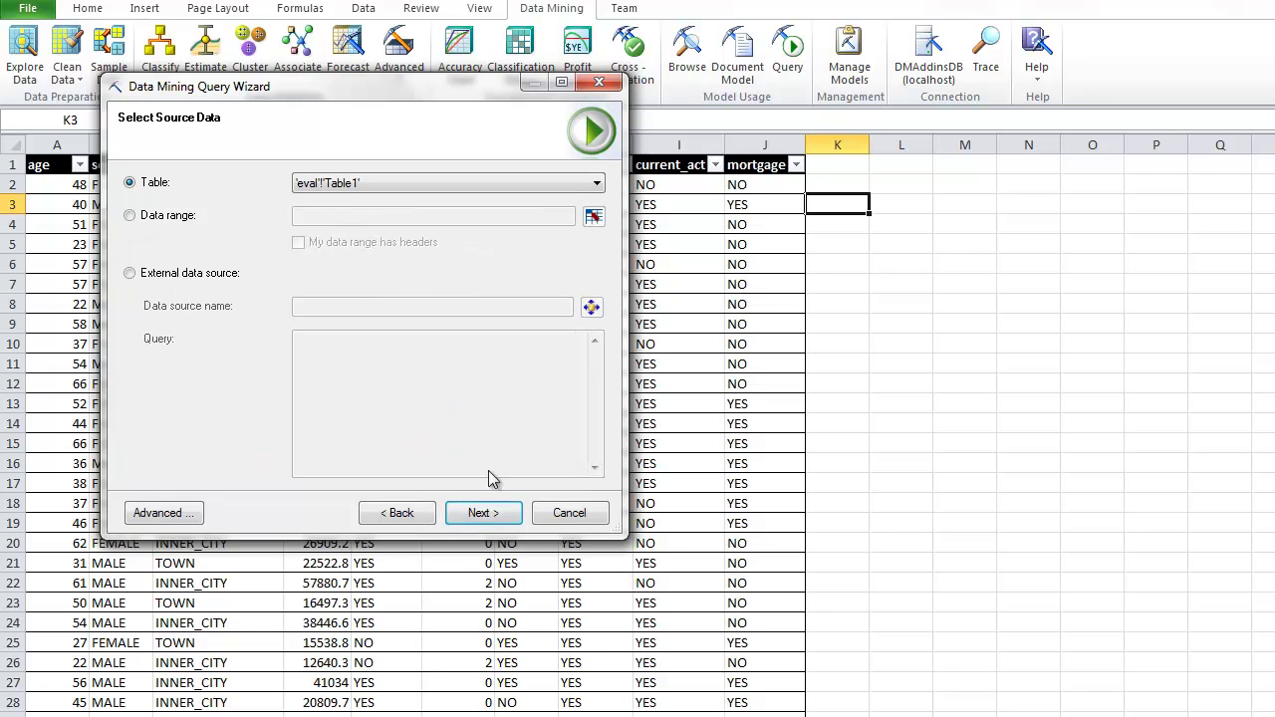
{"action": "left_click", "coordinate": [492, 522]}
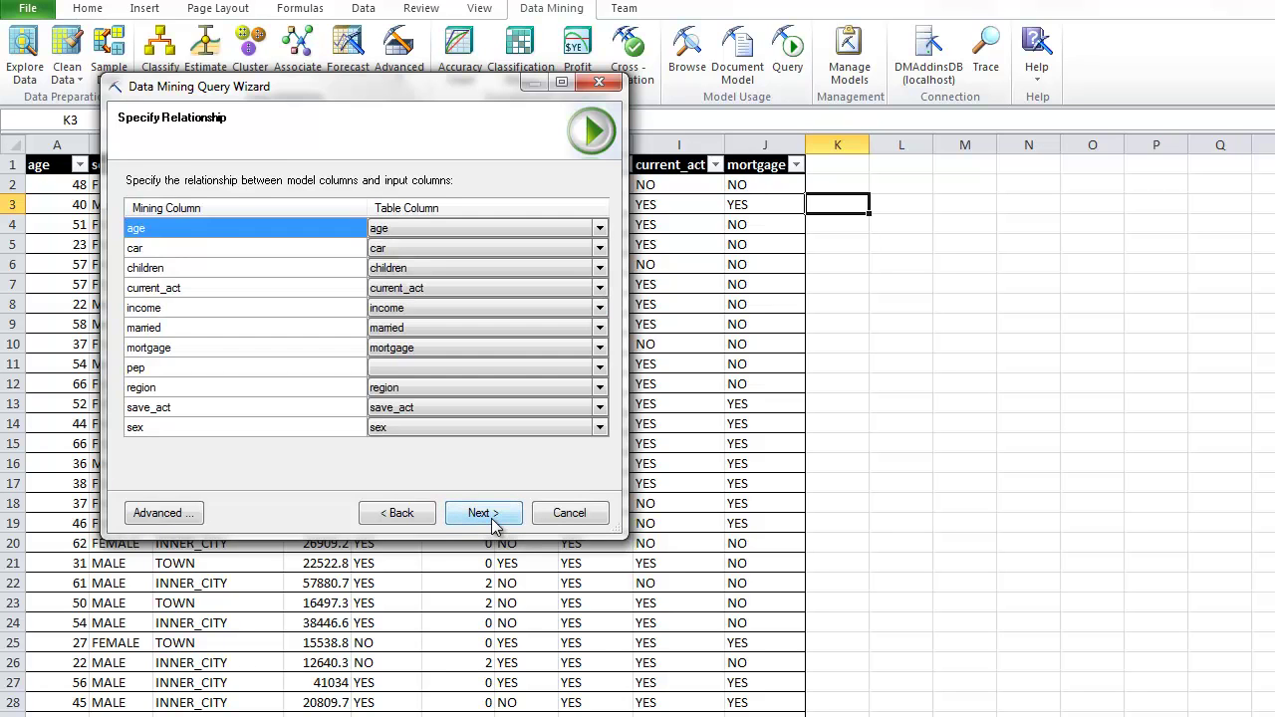
{"action": "left_click", "coordinate": [492, 520]}
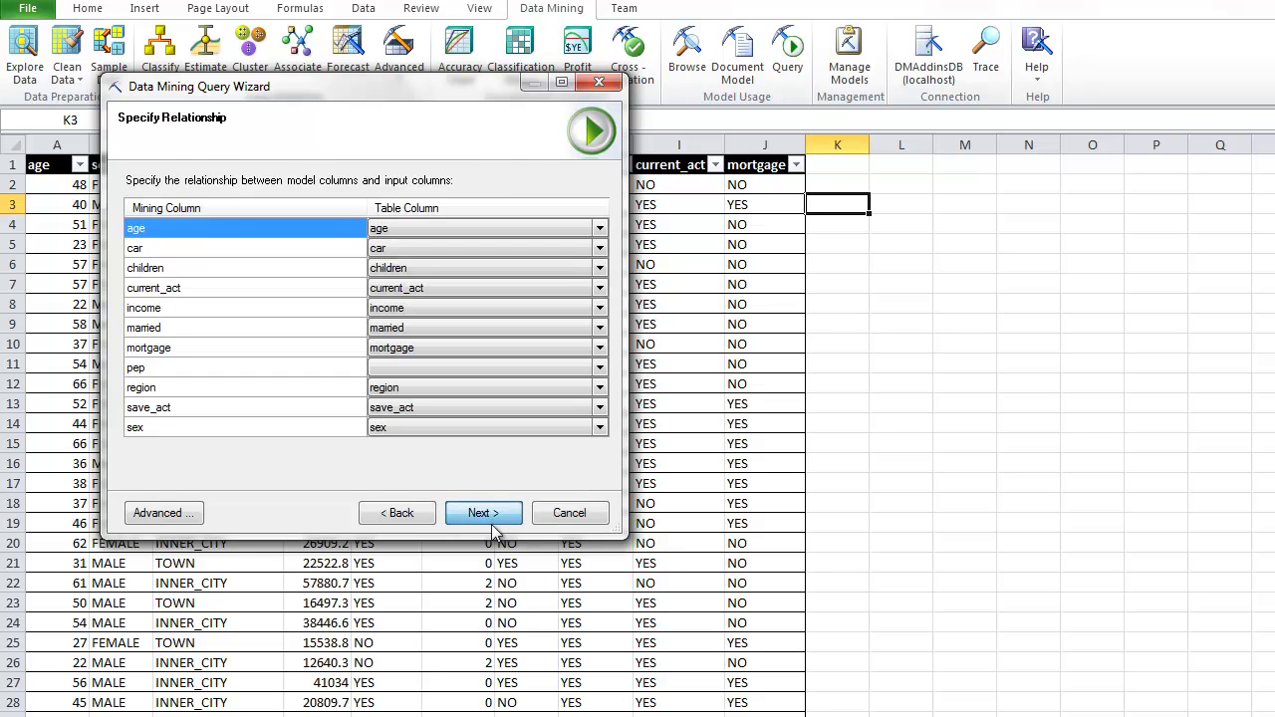
Step: Add a Predict output for pep named Prediction
{"action": "left_click", "coordinate": [239, 183]}
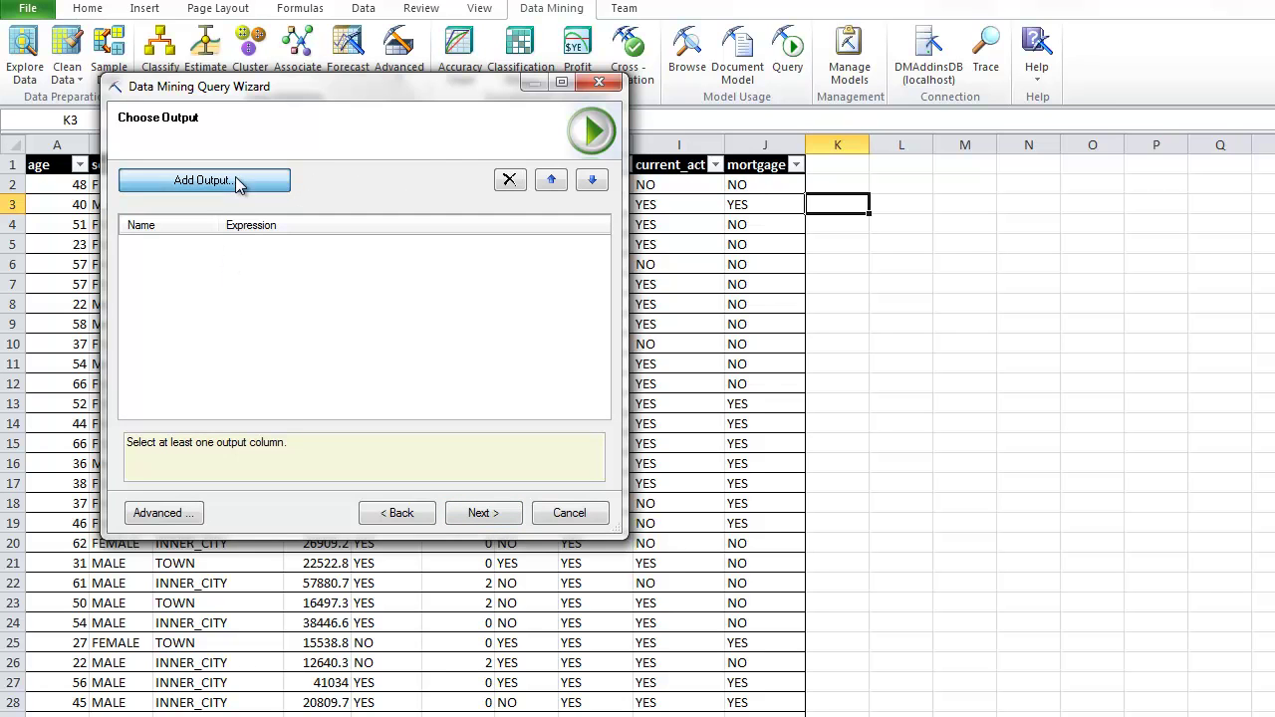
{"action": "left_click", "coordinate": [143, 242]}
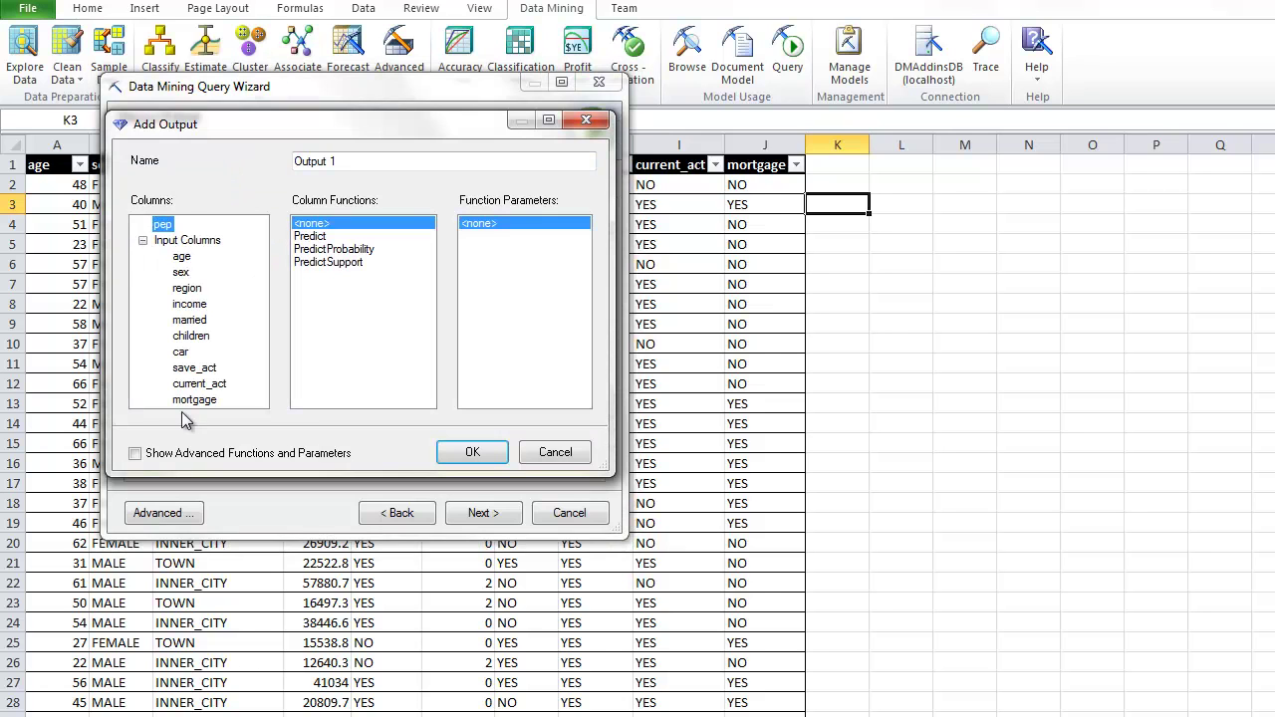
{"action": "left_click", "coordinate": [143, 241]}
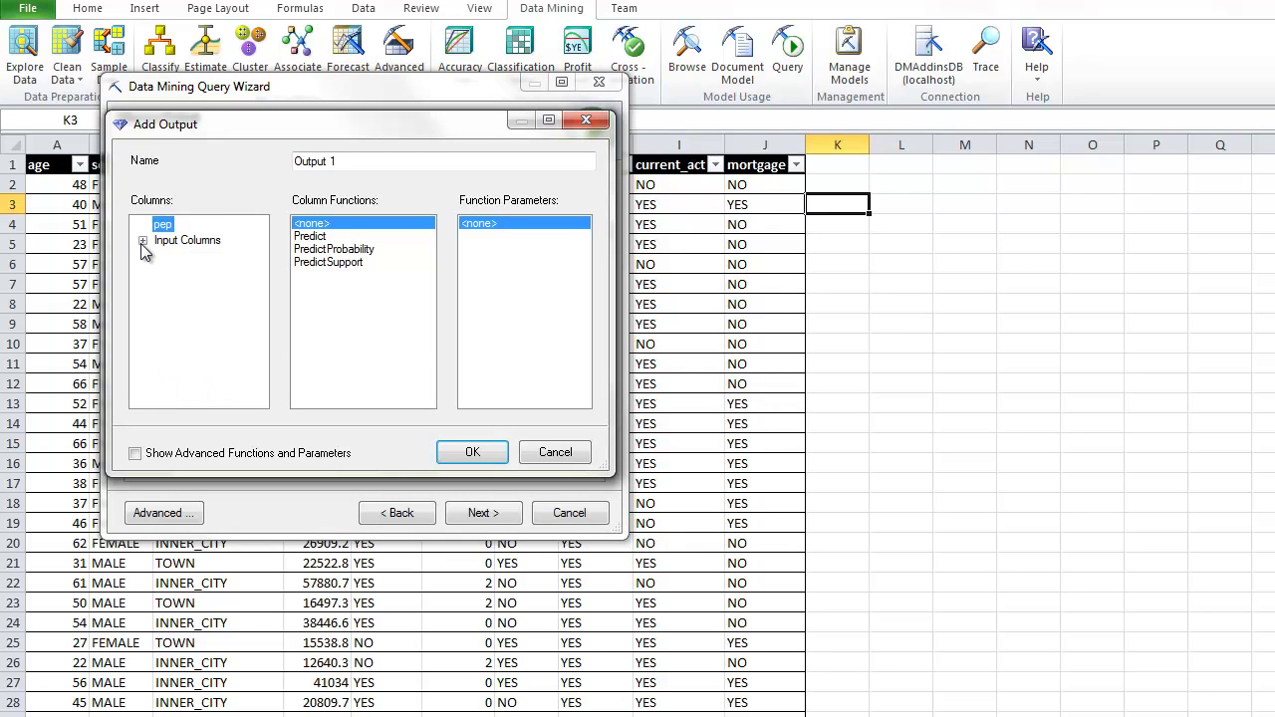
{"action": "left_click", "coordinate": [314, 237]}
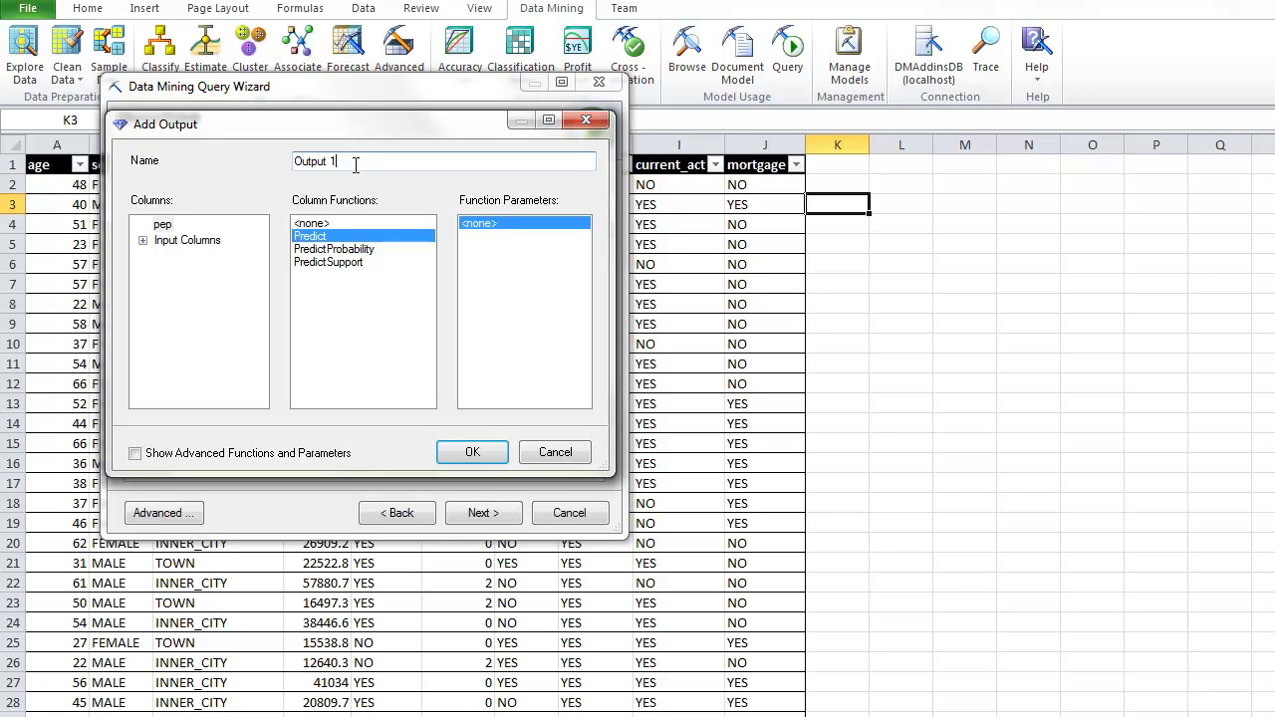
{"action": "left_click_drag", "start_coordinate": [355, 161], "coordinate": [144, 169]}
{"action": "type", "text": "Prediction"}
{"action": "left_click", "coordinate": [484, 460]}
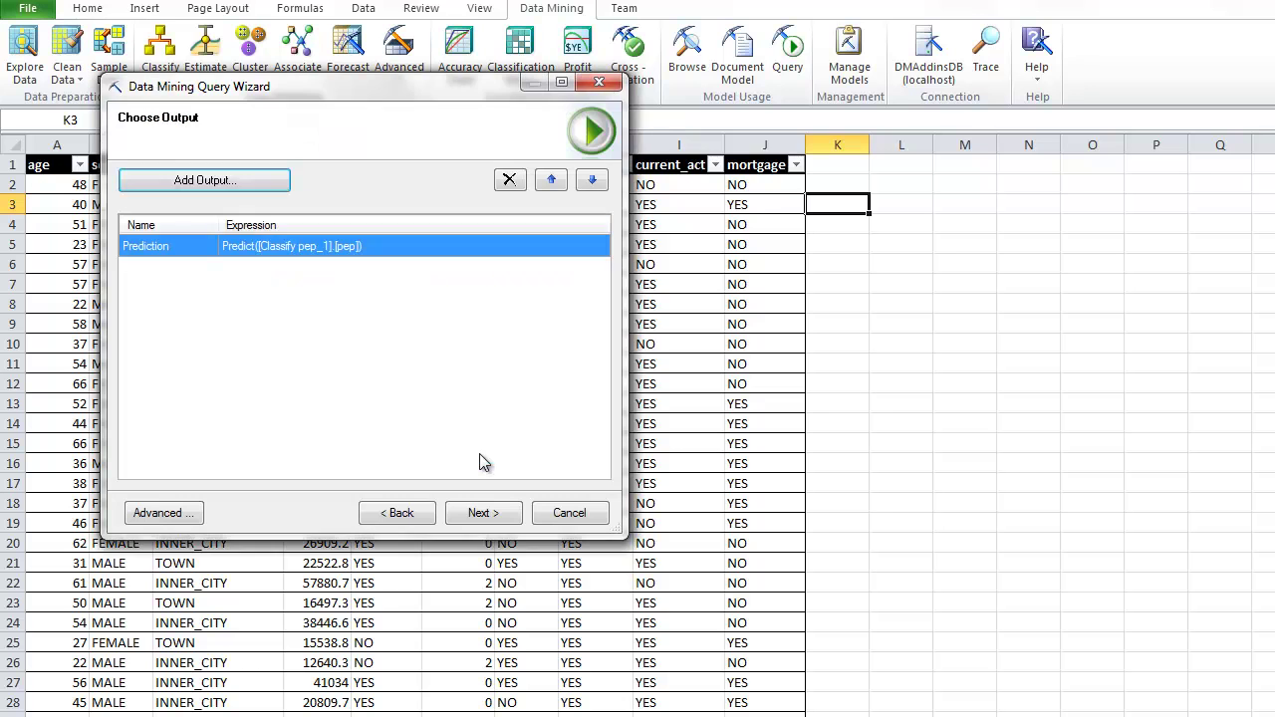
Step: Add a PredictProbability output for pep = YES named PE
{"action": "left_click", "coordinate": [247, 182]}
{"action": "left_click", "coordinate": [346, 249]}
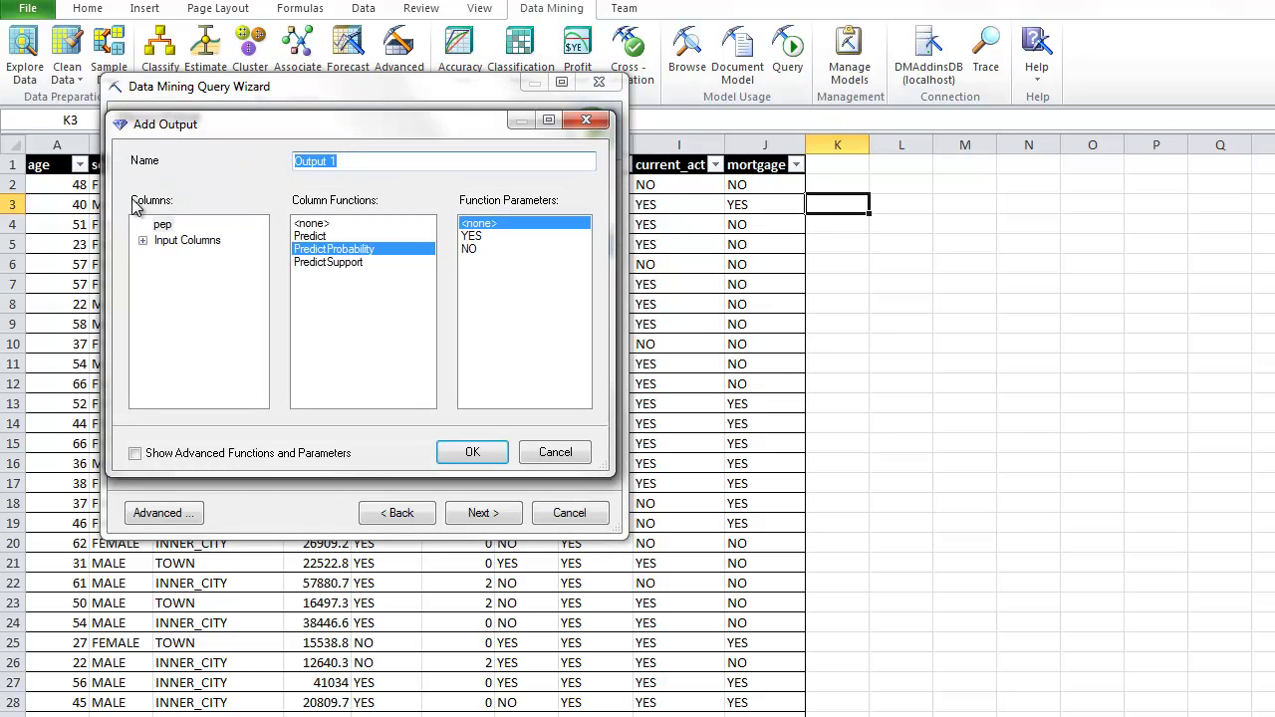
{"action": "type", "text": "PE"}
{"action": "left_click", "coordinate": [476, 238]}
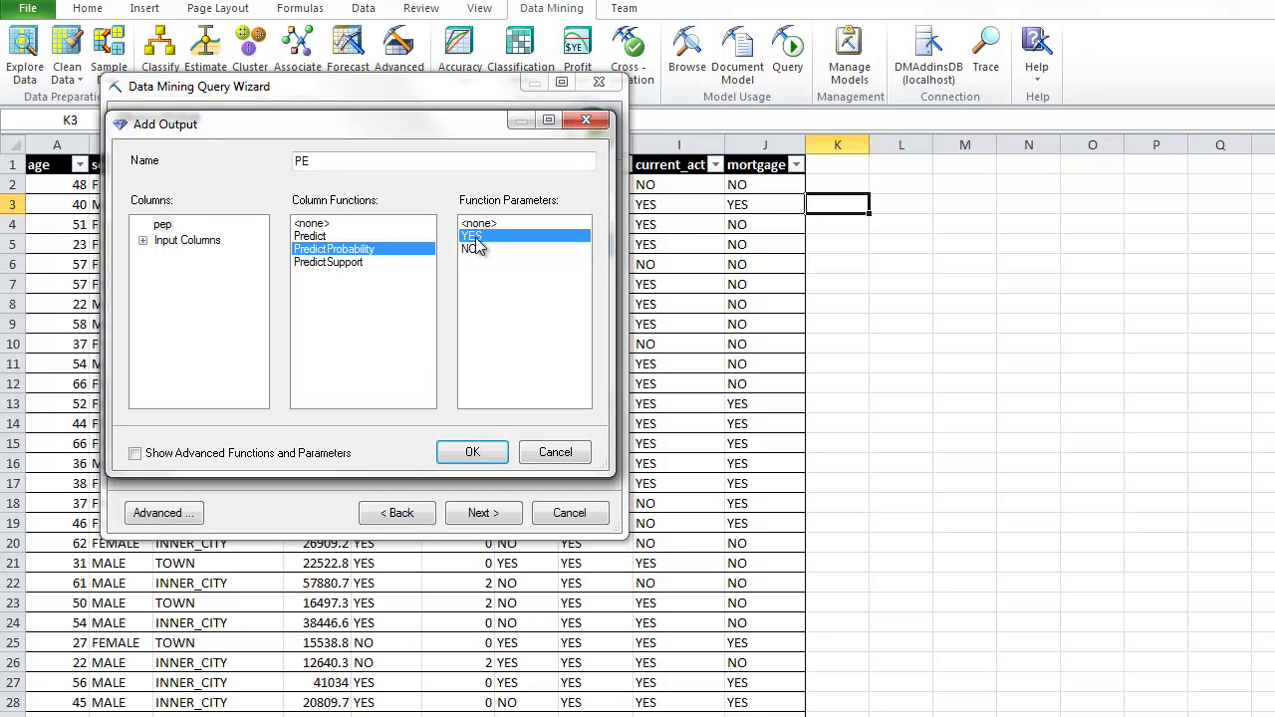
{"action": "left_click", "coordinate": [473, 453]}
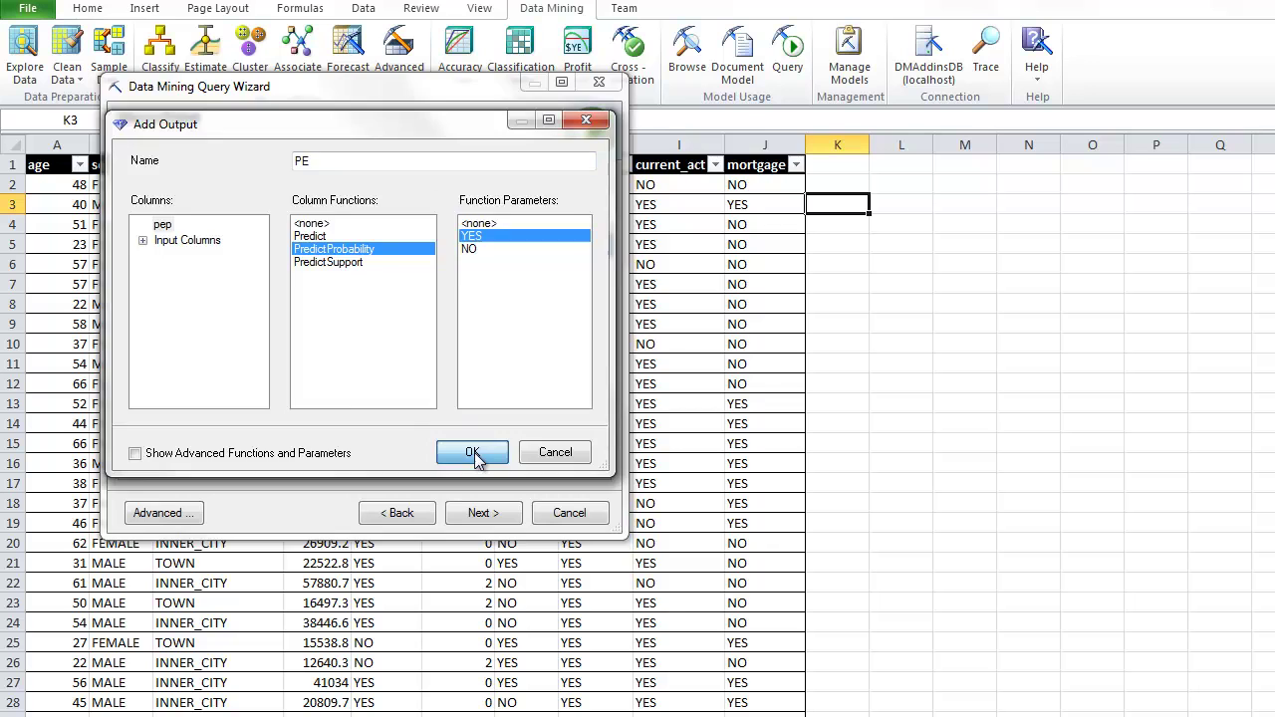
Step: Send the query results to a new worksheet and finish the wizard
{"action": "left_click", "coordinate": [483, 514]}
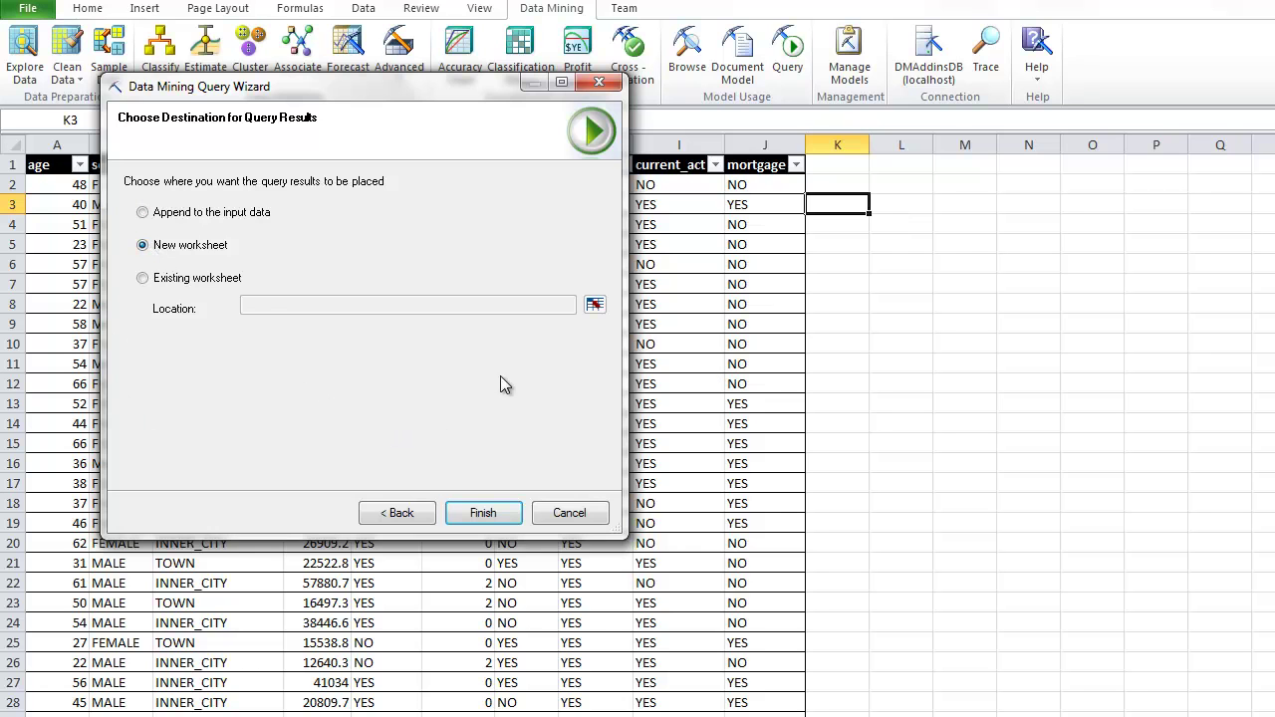
{"action": "left_click", "coordinate": [483, 514]}
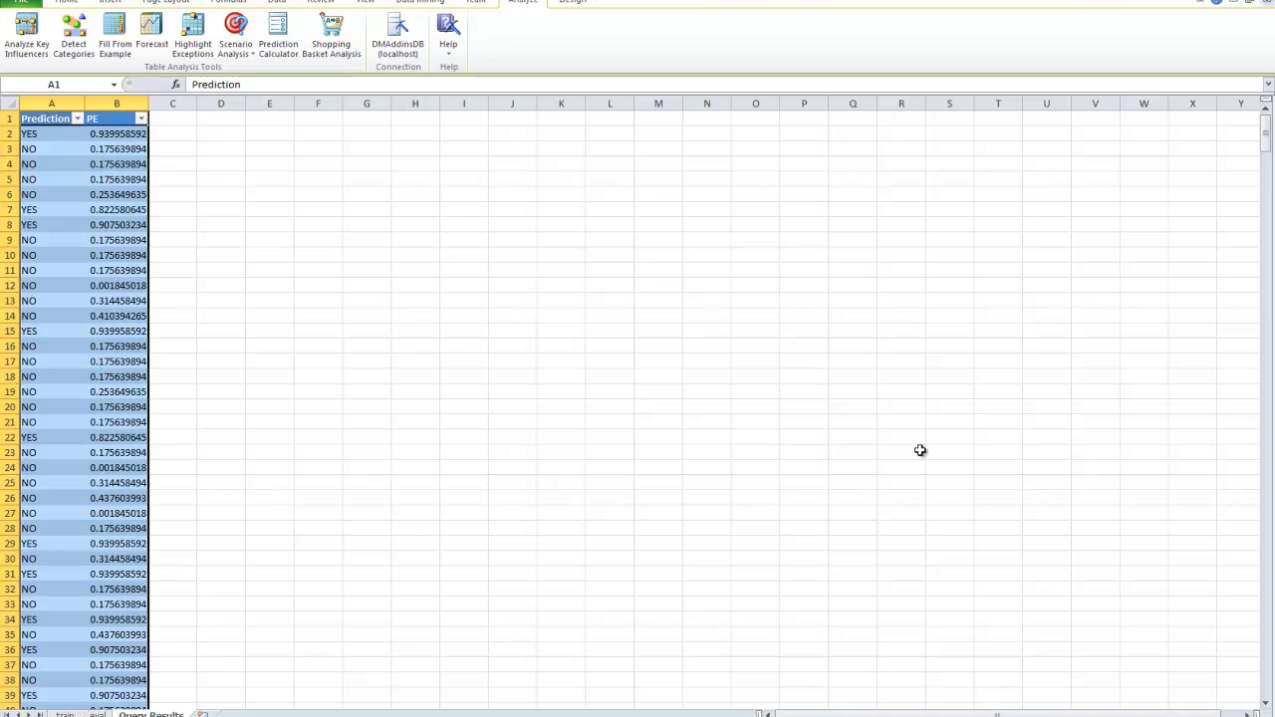
{"action": "left_click", "coordinate": [1264, 715]}
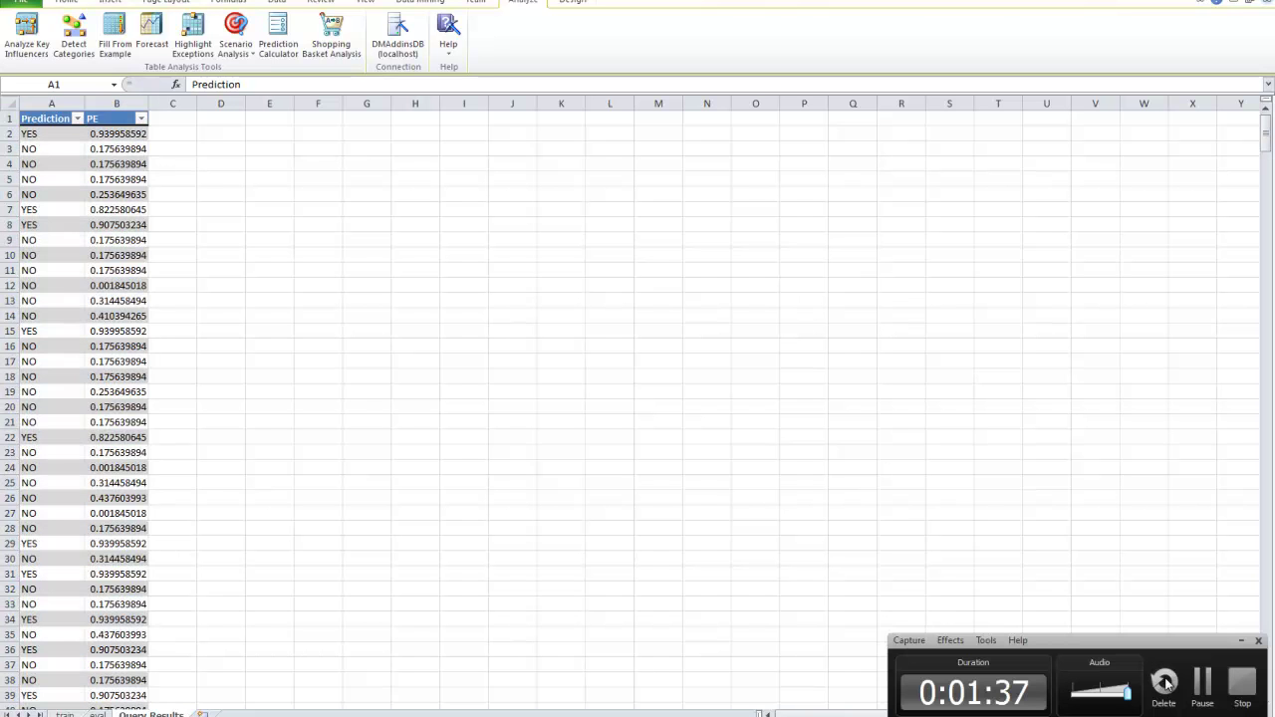
{"action": "left_click", "coordinate": [1242, 684]}
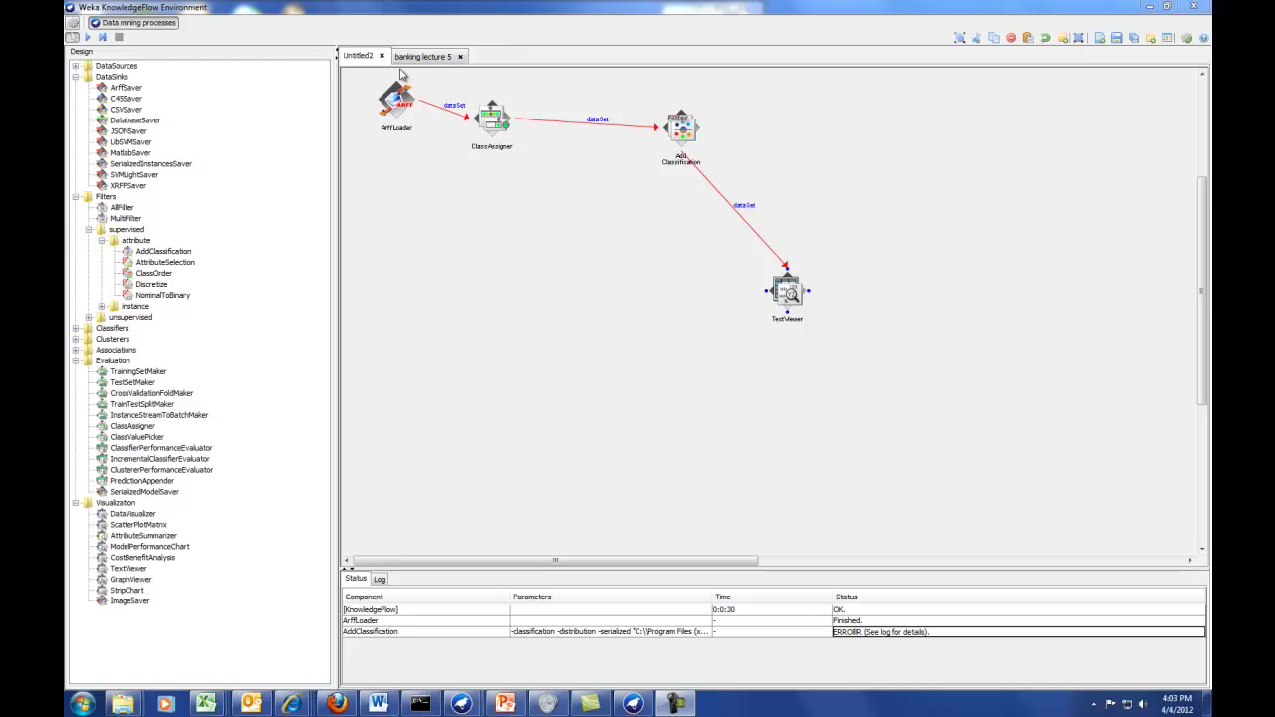
Step: Switch to the banking lecture 5 flow and show the TextViewer's collected results
{"action": "left_click", "coordinate": [423, 56]}
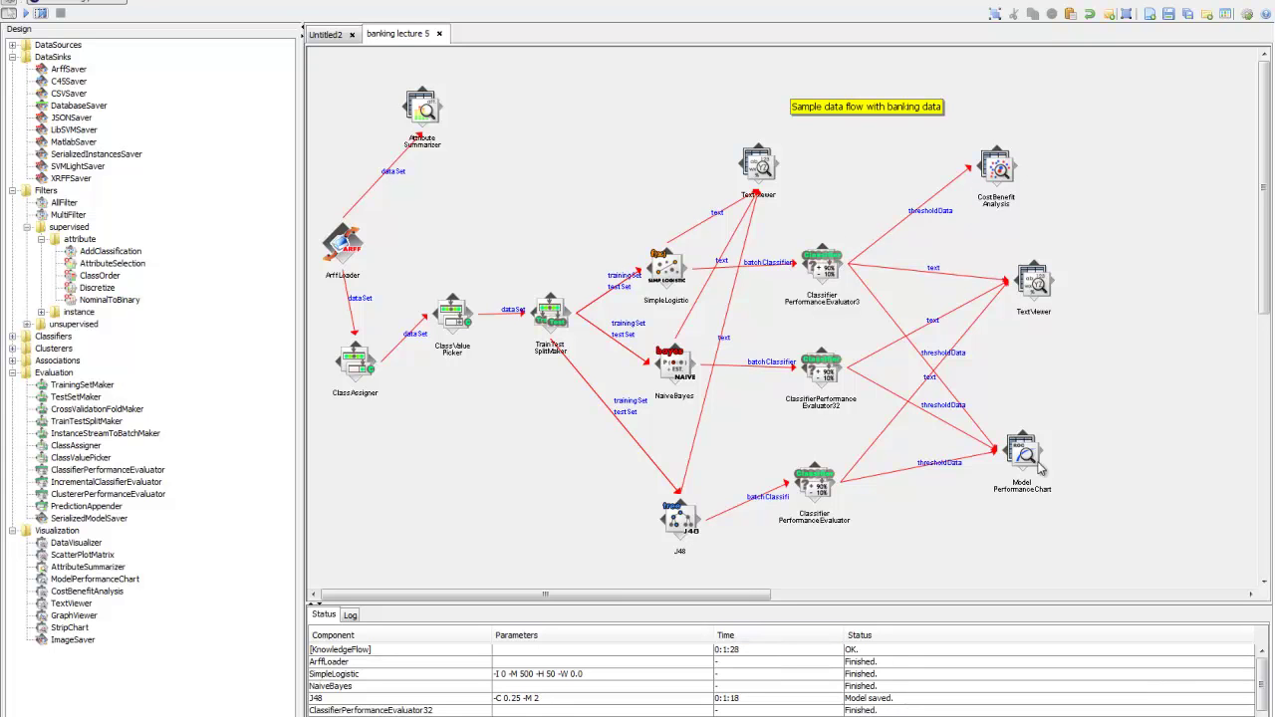
{"action": "right_click", "coordinate": [1036, 280]}
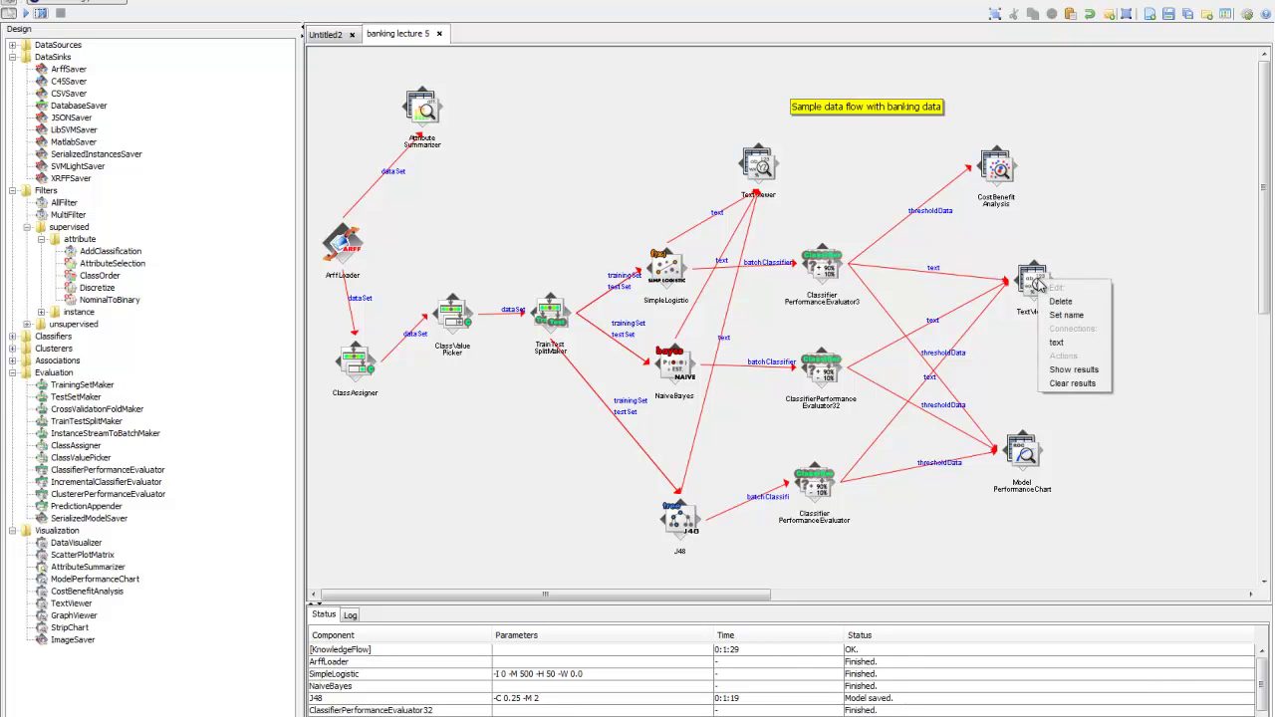
{"action": "left_click", "coordinate": [1058, 369]}
Step: Compare the later and earlier J48 evaluation results, then close the Text Viewer
{"action": "left_click", "coordinate": [48, 54]}
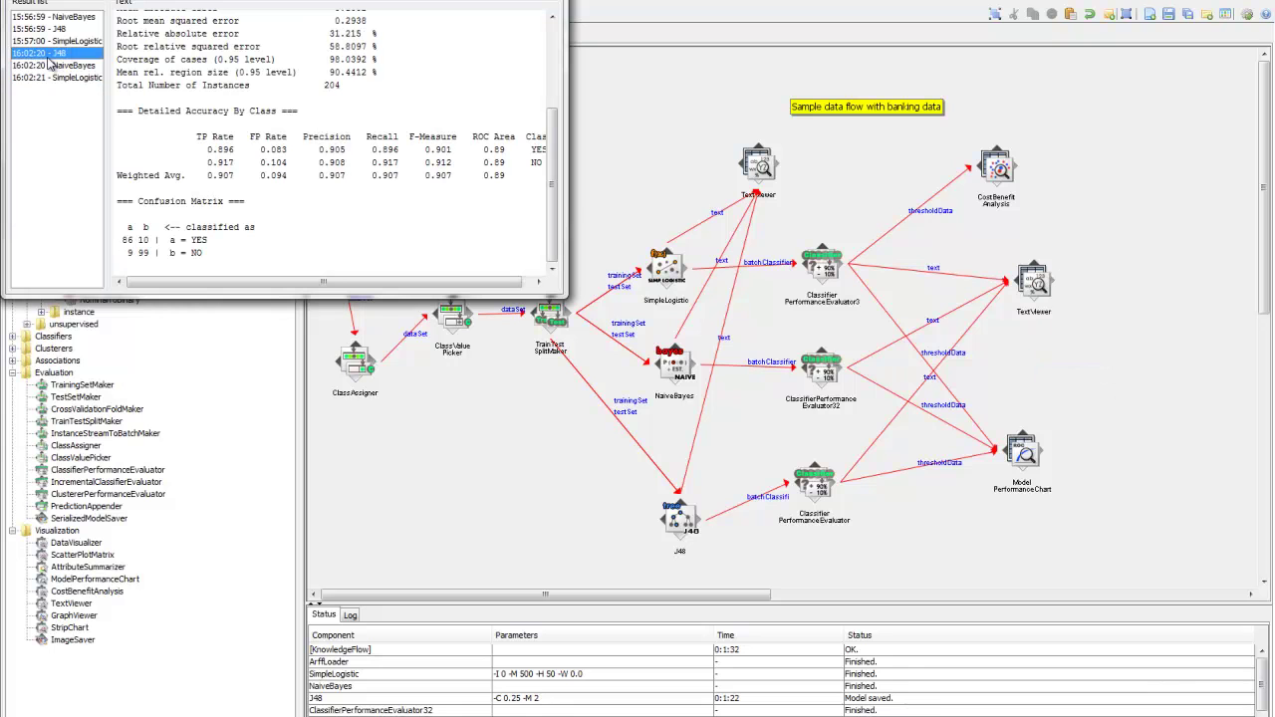
{"action": "left_click", "coordinate": [50, 30]}
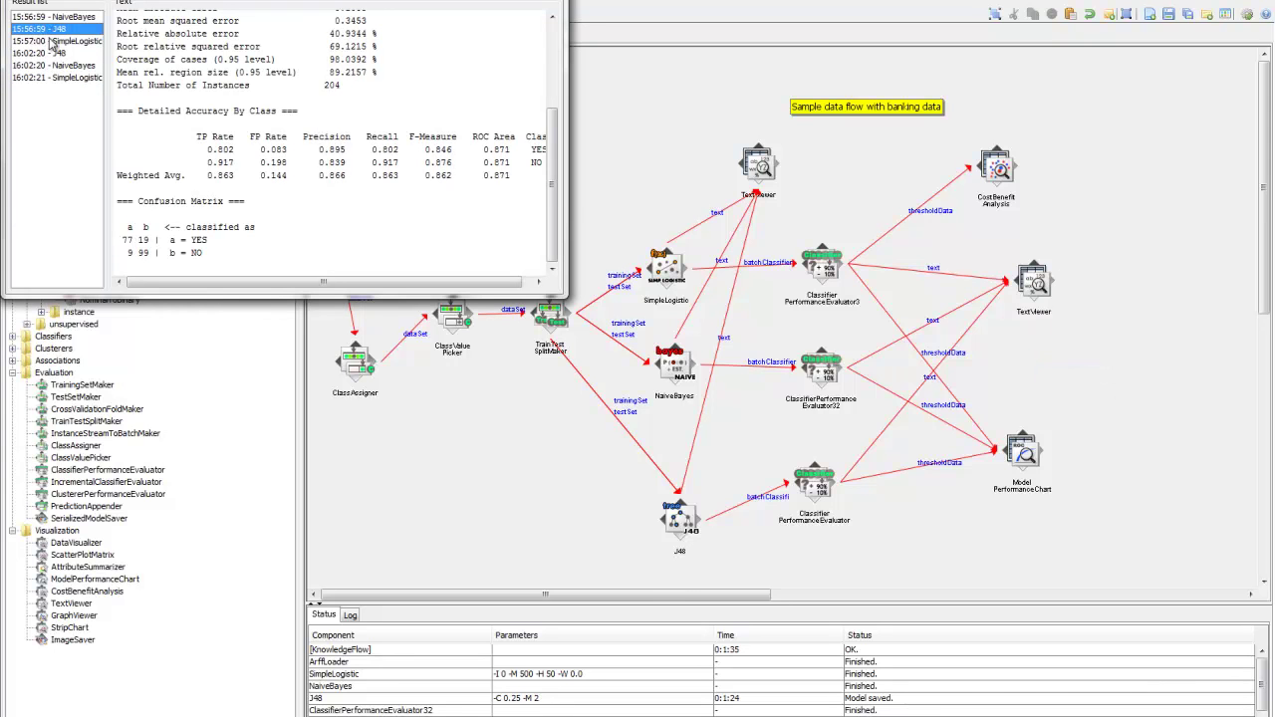
{"action": "left_click", "coordinate": [50, 53]}
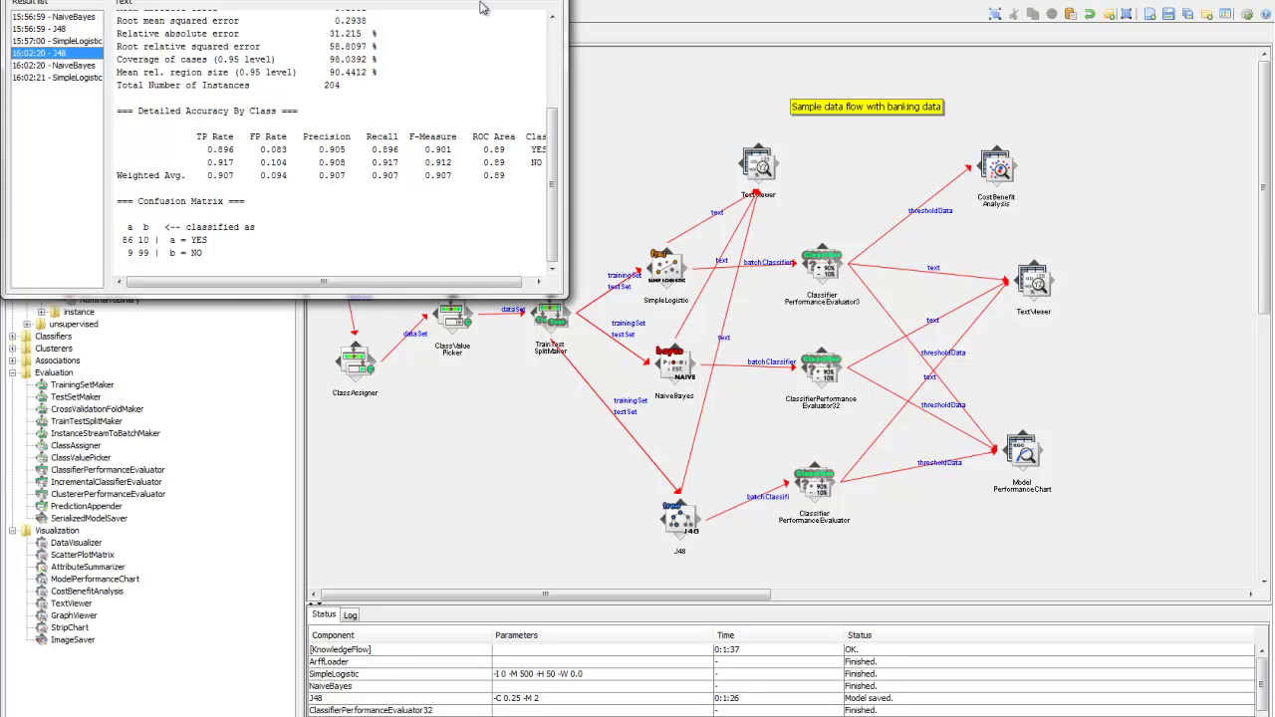
{"action": "left_click", "coordinate": [573, 304]}
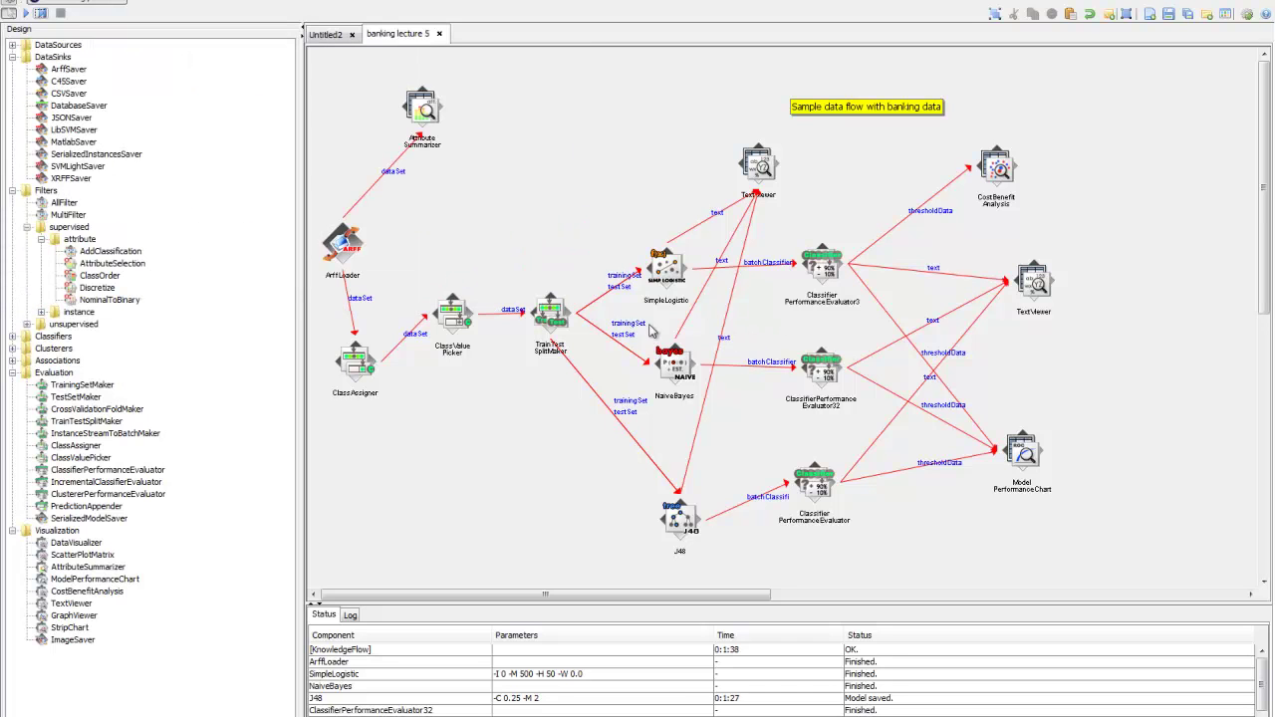
{"action": "right_click", "coordinate": [679, 523]}
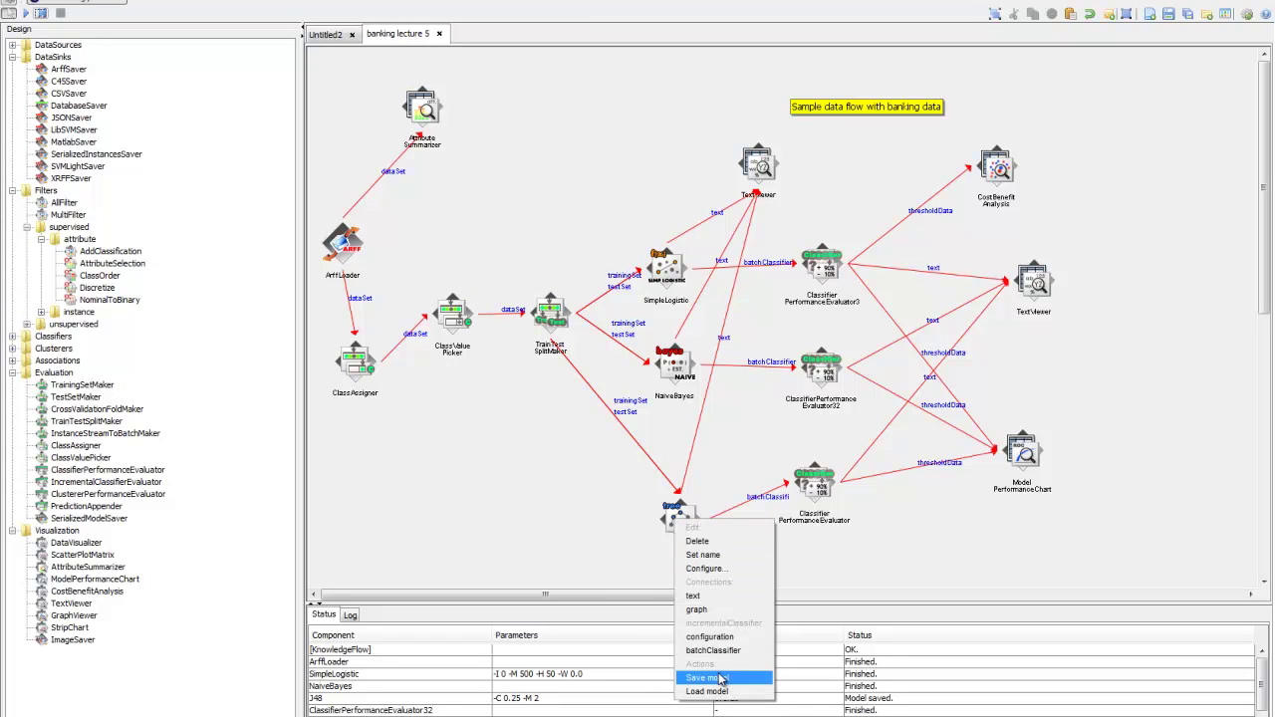
{"action": "left_click", "coordinate": [720, 679]}
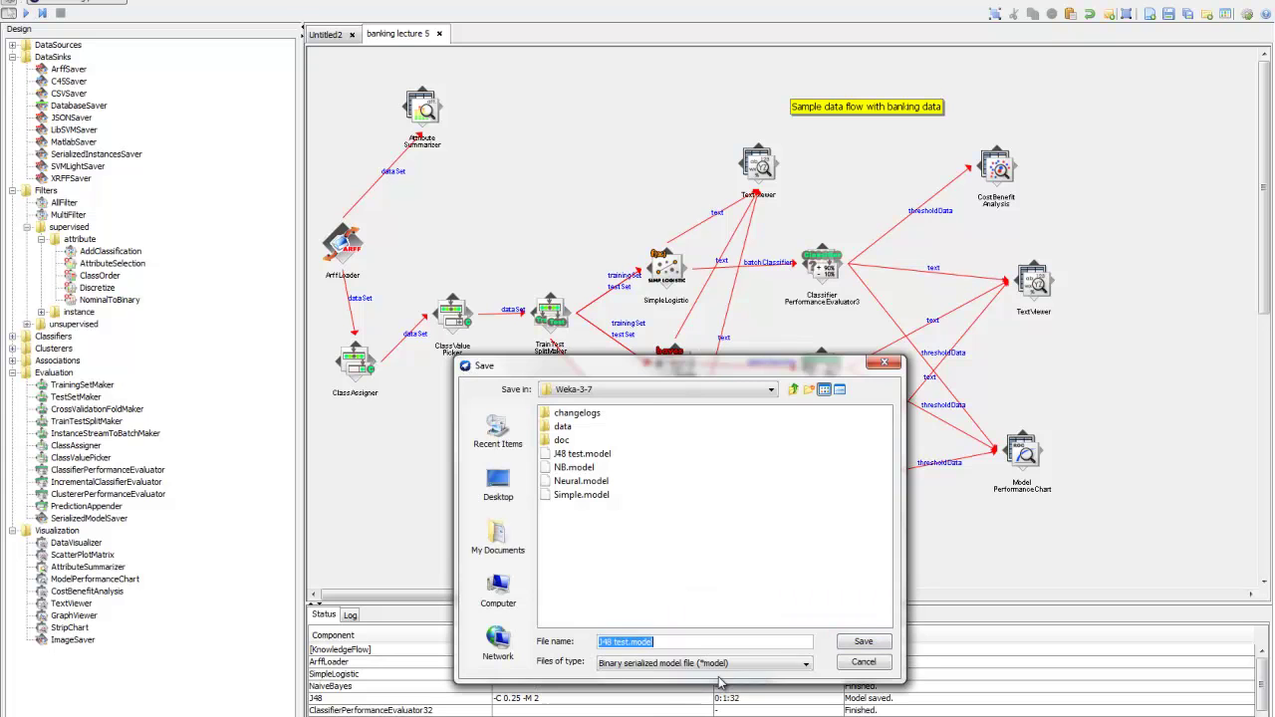
{"action": "left_click", "coordinate": [863, 663]}
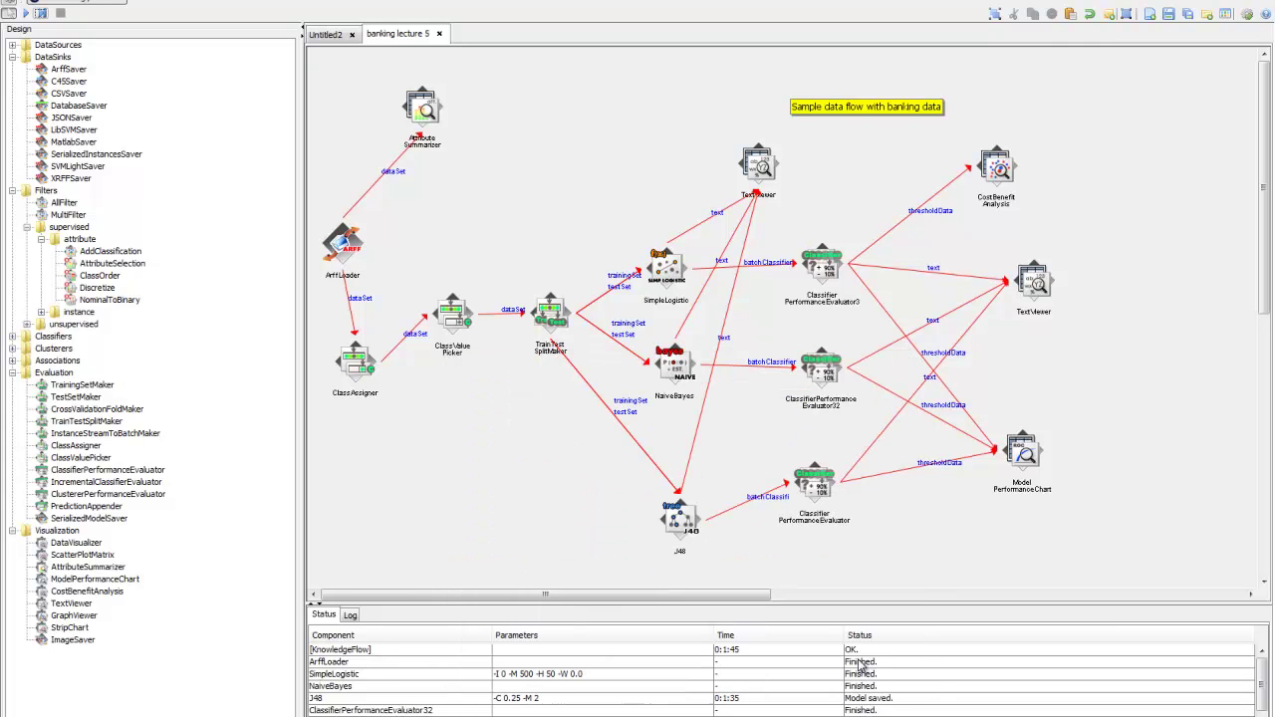
Step: On the Untitled2 flow, verify ArffLoader reads bank.arff and ClassAssigner keeps (Nom) pep as class
{"action": "left_click", "coordinate": [344, 37]}
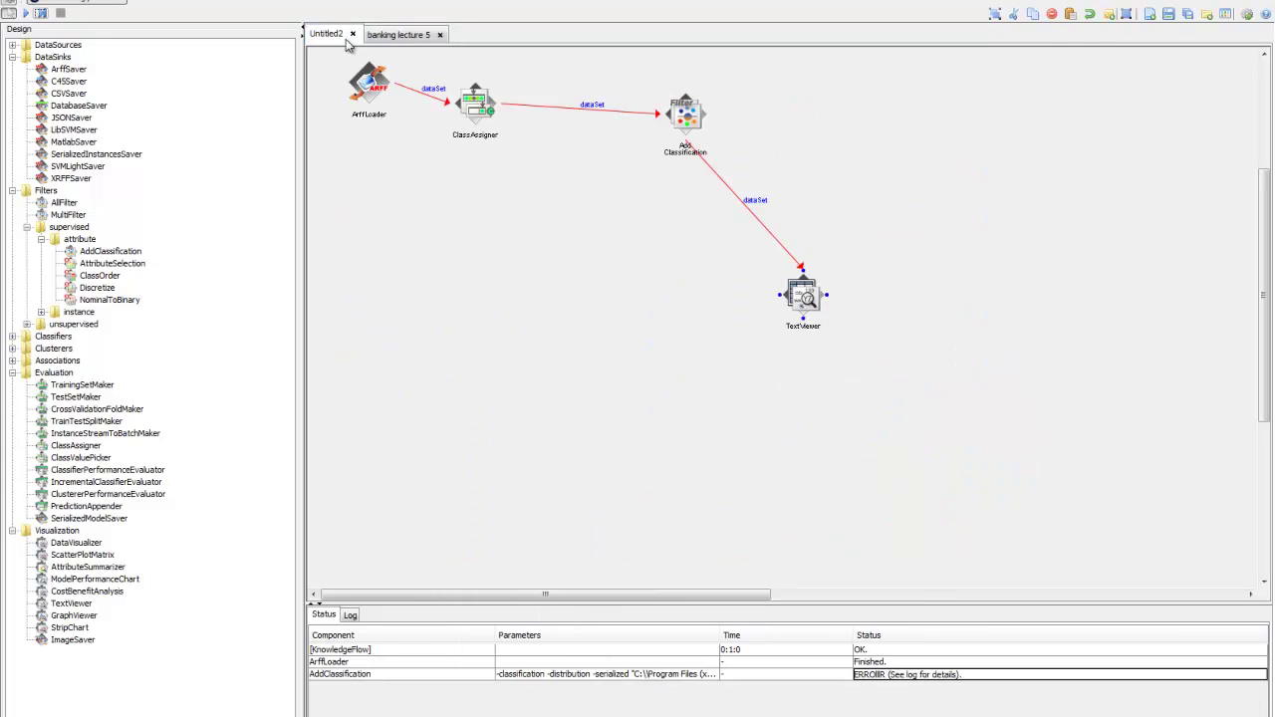
{"action": "double_click", "coordinate": [361, 94]}
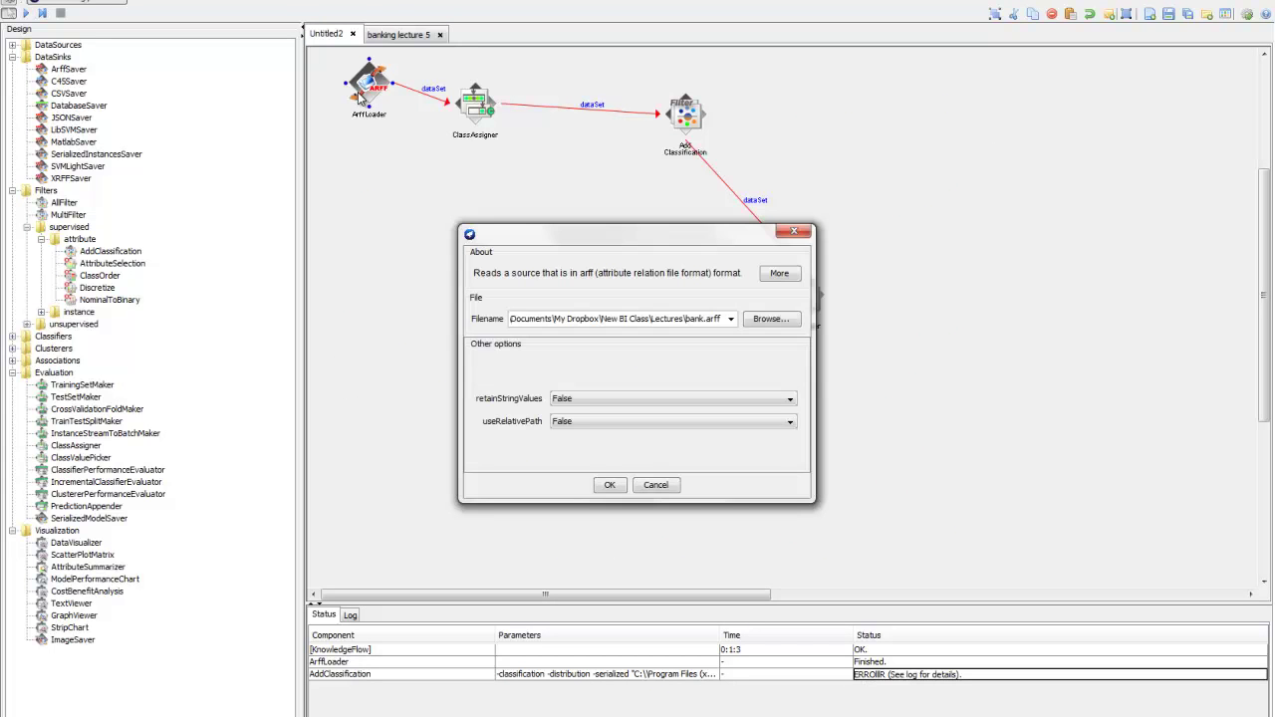
{"action": "left_click", "coordinate": [674, 488]}
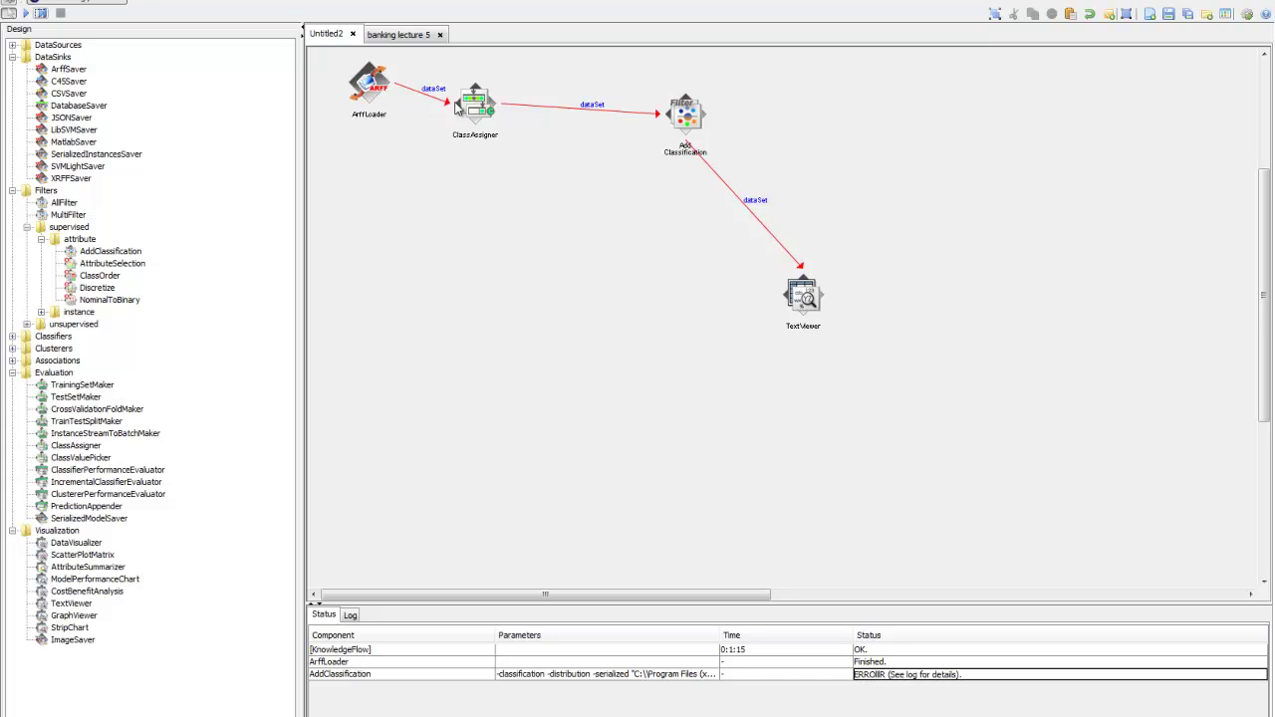
{"action": "double_click", "coordinate": [484, 104]}
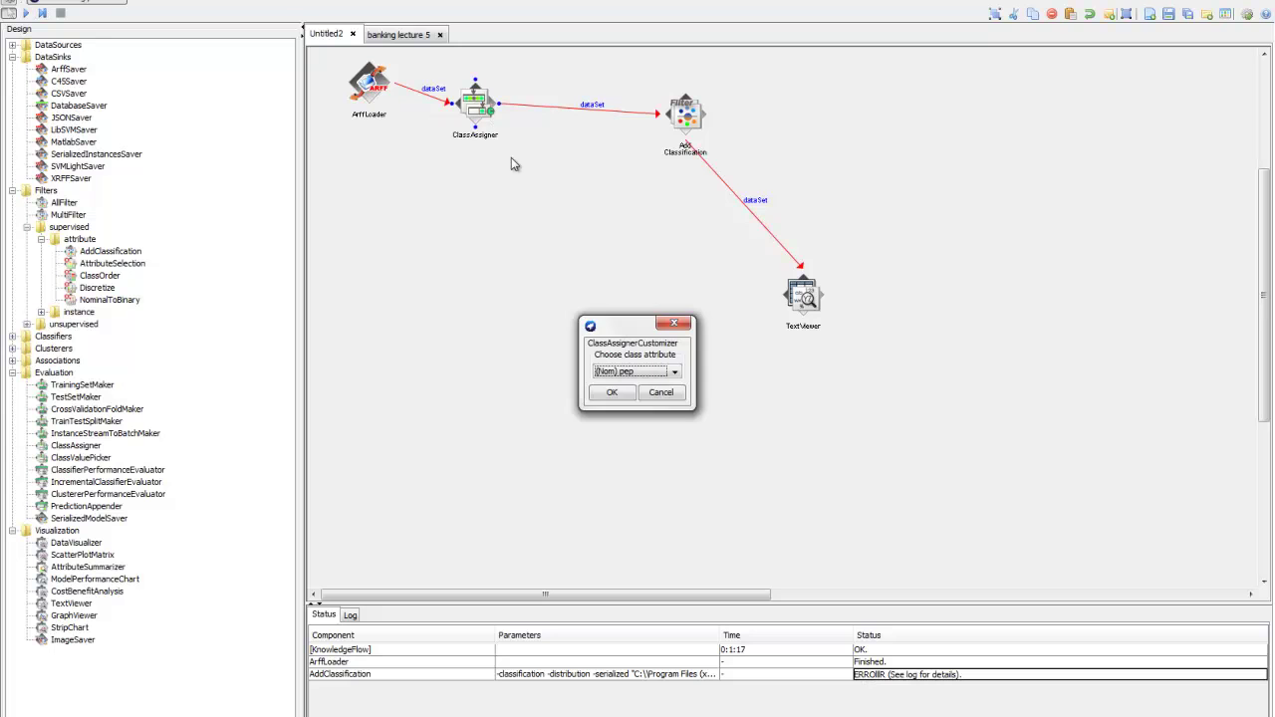
{"action": "left_click", "coordinate": [661, 392]}
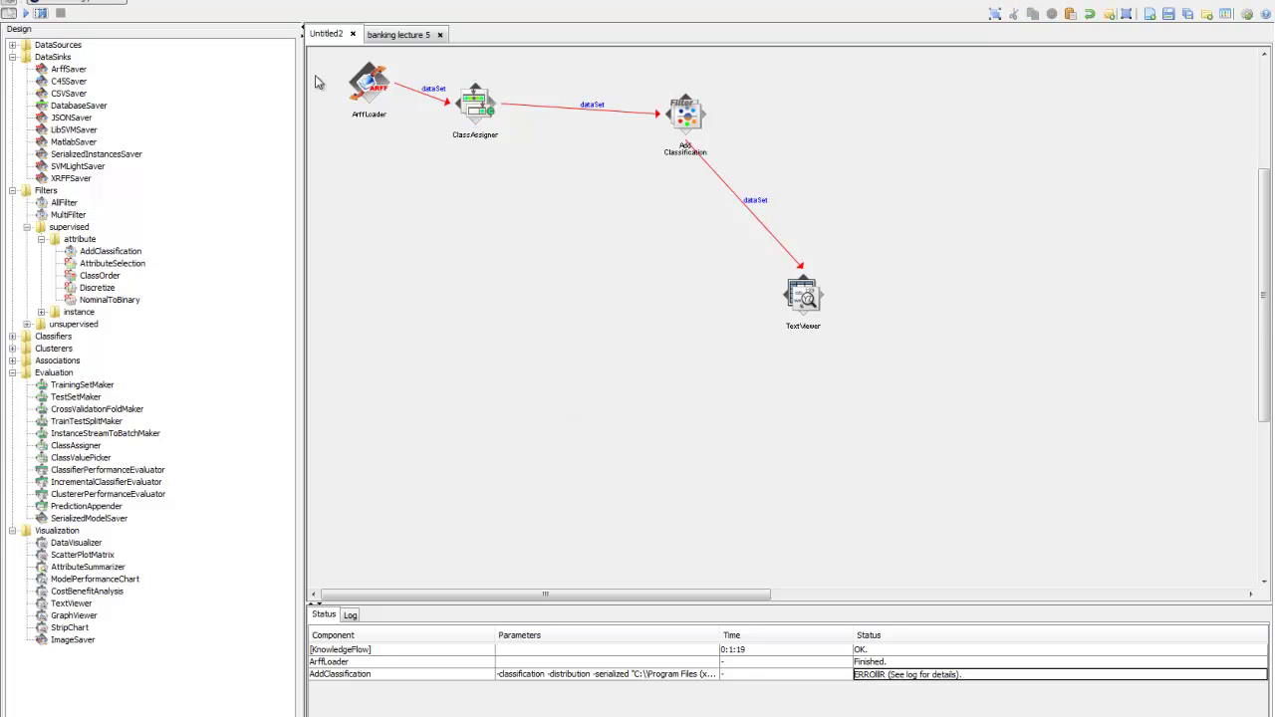
{"action": "double_click", "coordinate": [363, 83]}
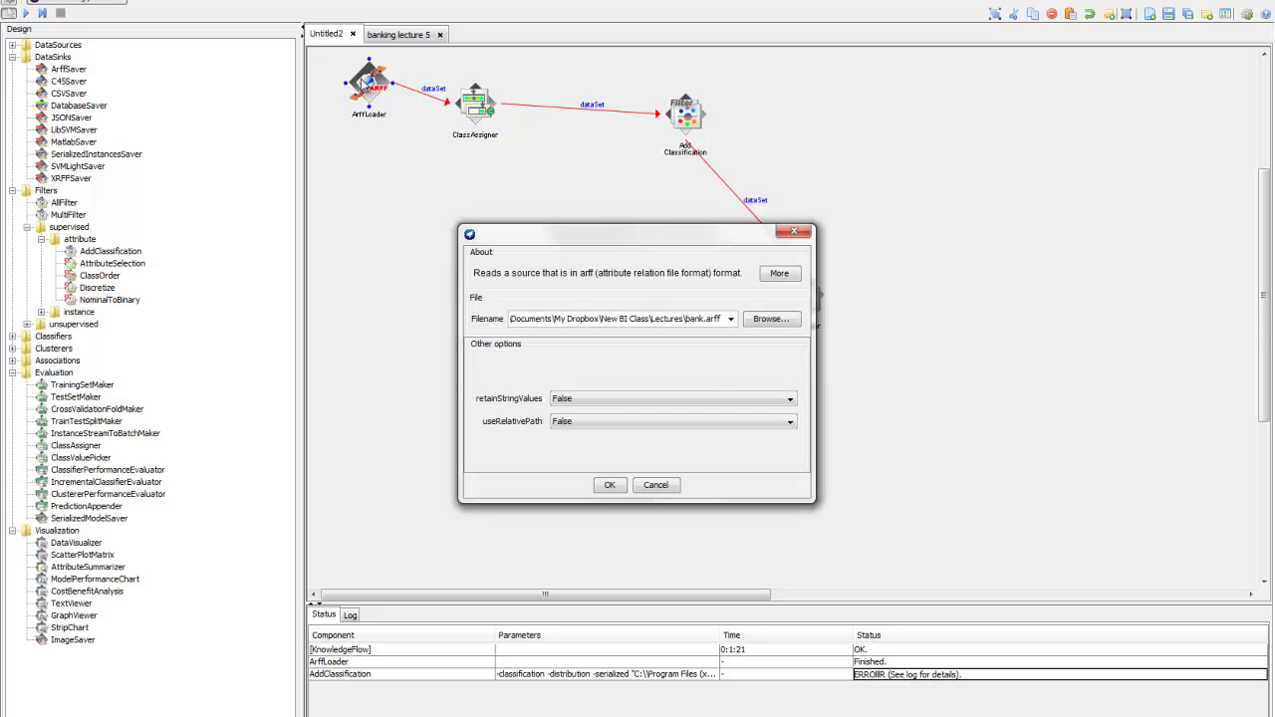
{"action": "left_click", "coordinate": [657, 486]}
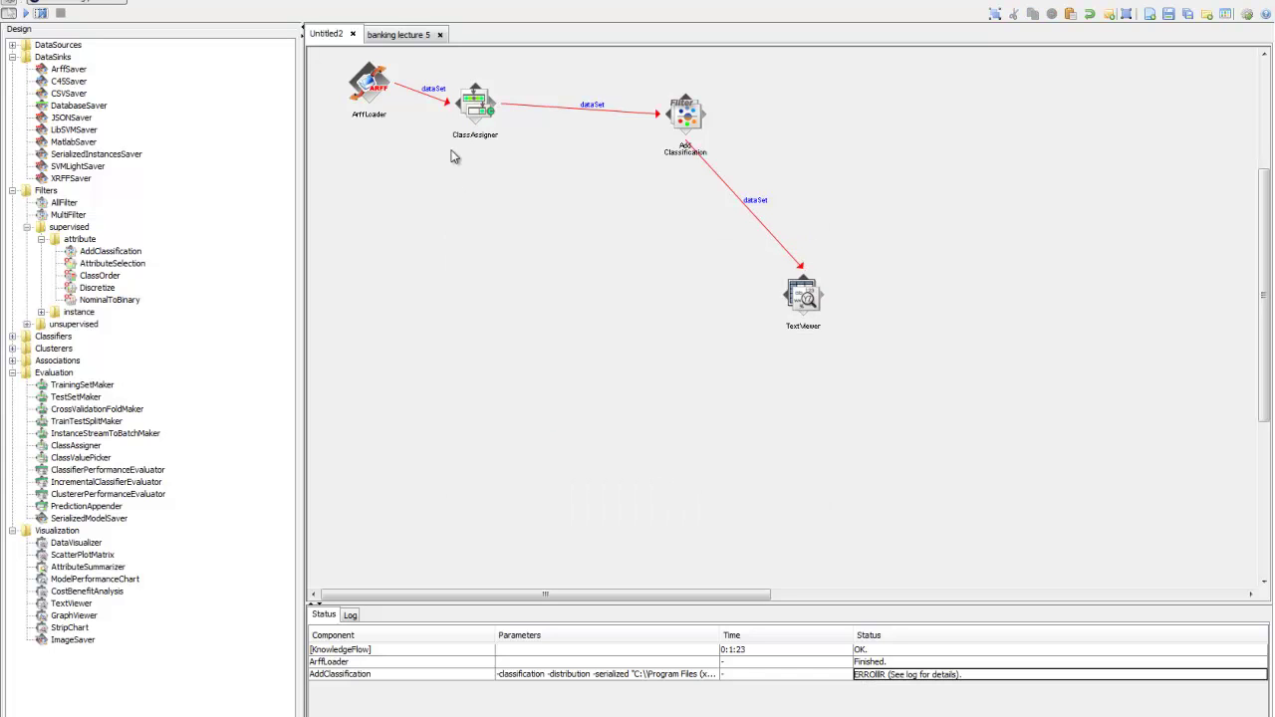
{"action": "double_click", "coordinate": [484, 98]}
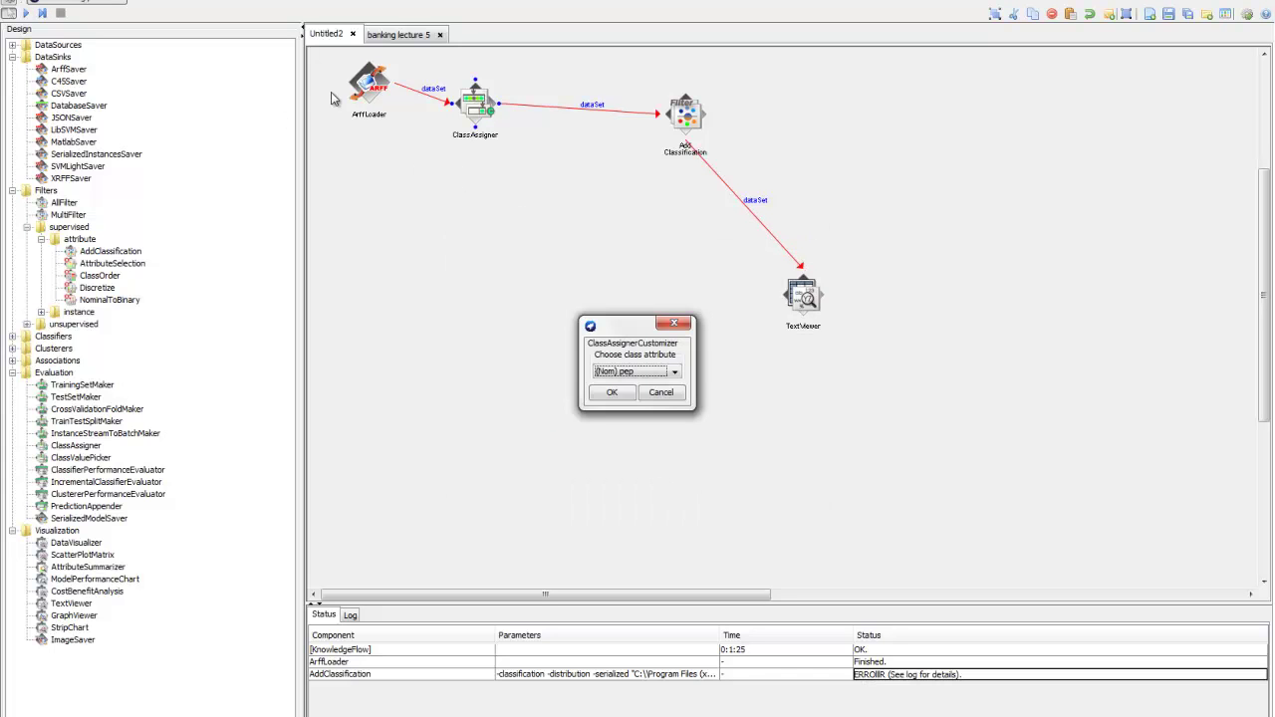
{"action": "left_click", "coordinate": [613, 392]}
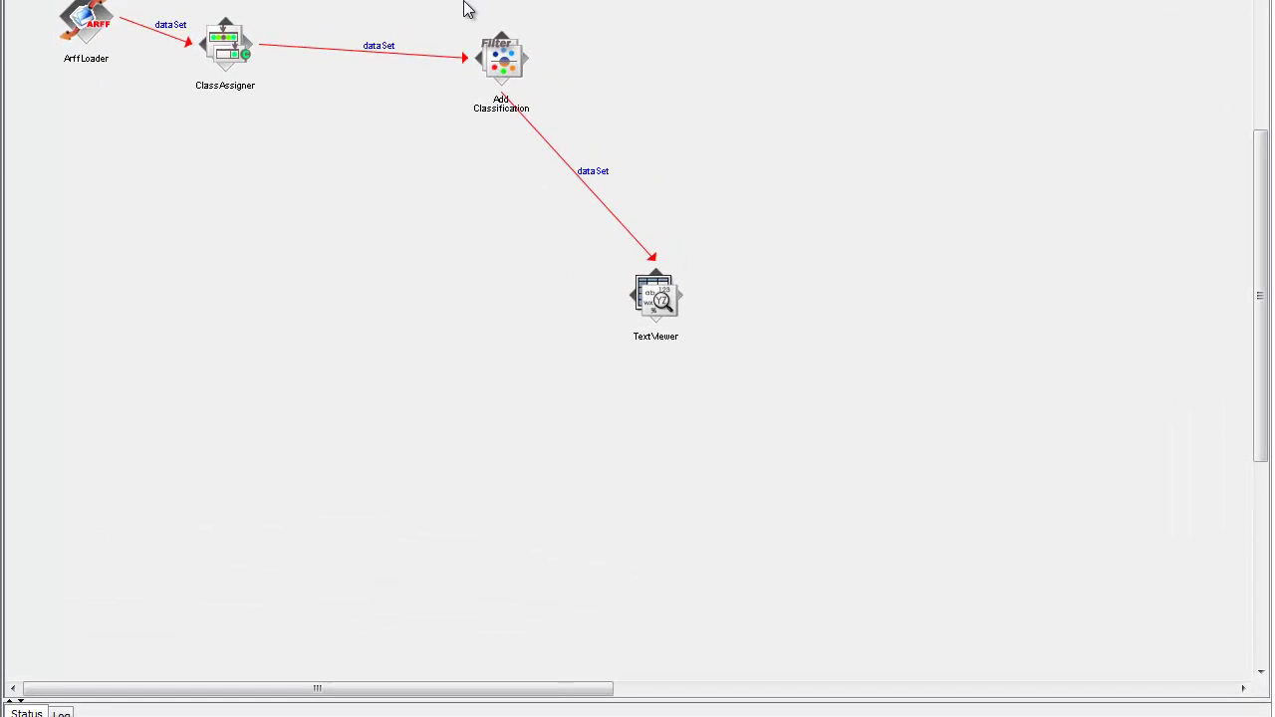
Step: Configure AddClassification with the J48 test.model file, outputting both classification and distribution
{"action": "double_click", "coordinate": [506, 62]}
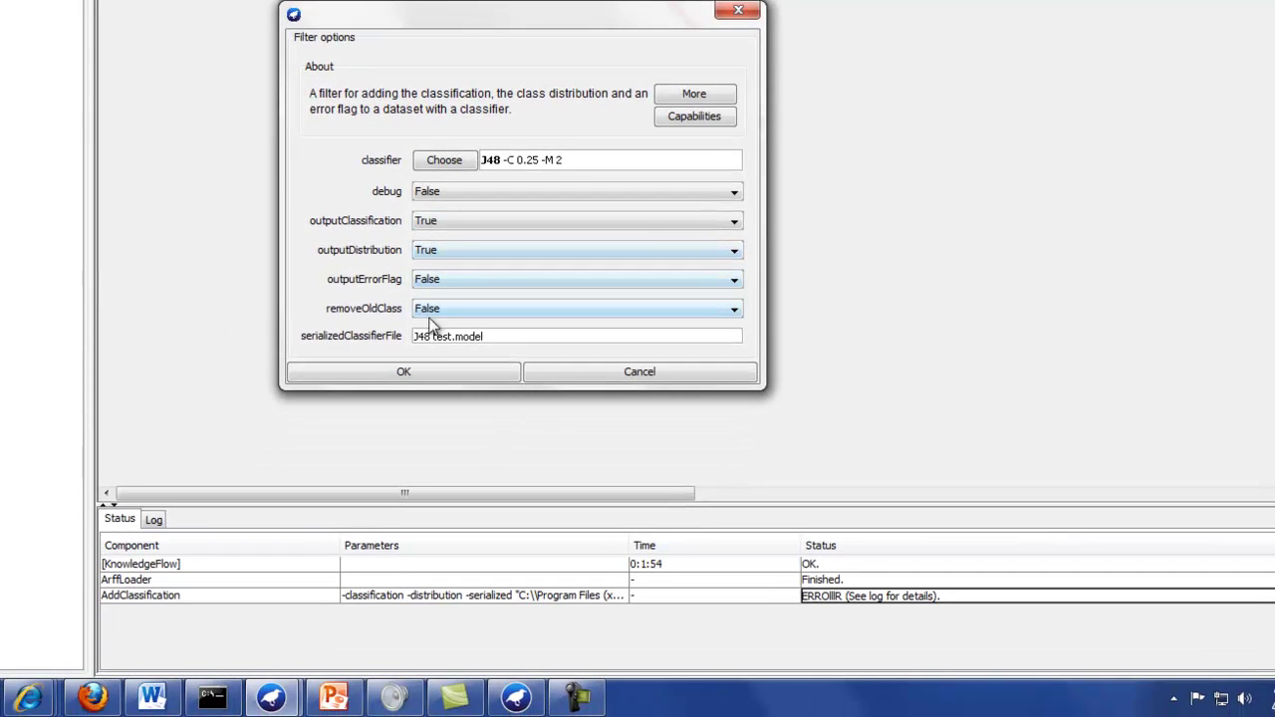
{"action": "left_click", "coordinate": [447, 344]}
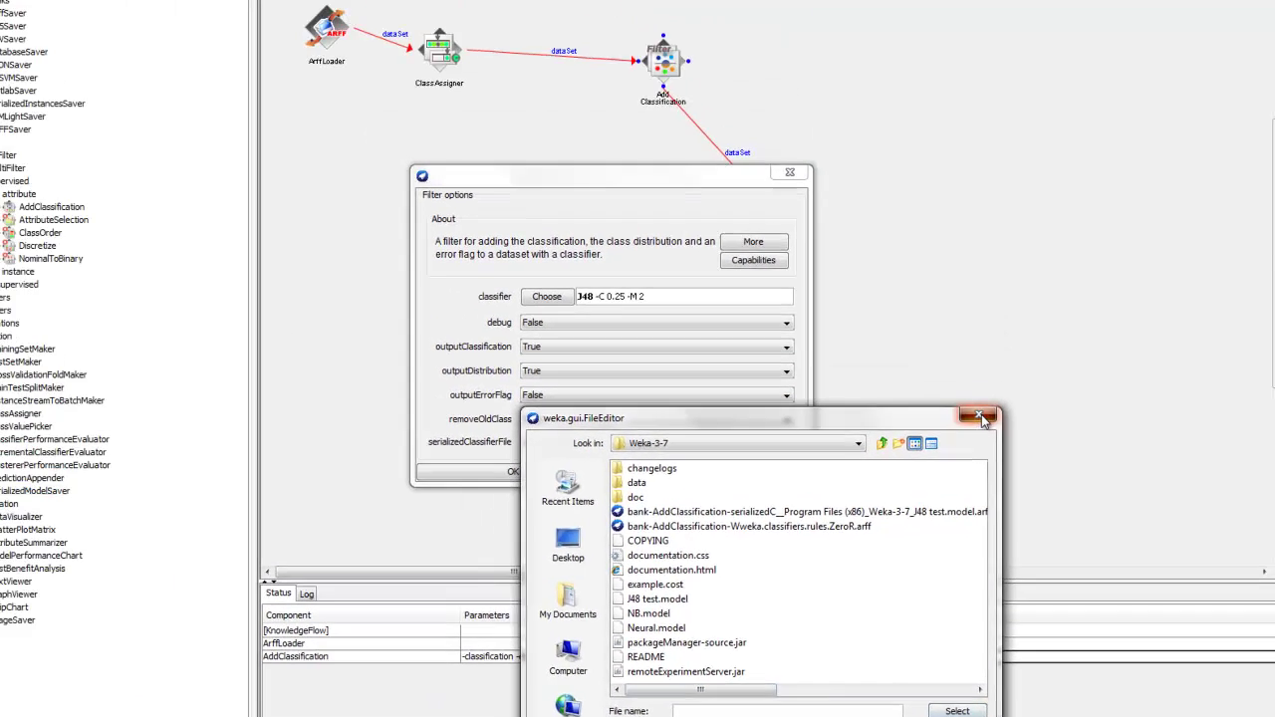
{"action": "left_click", "coordinate": [982, 419]}
{"action": "left_click", "coordinate": [537, 470]}
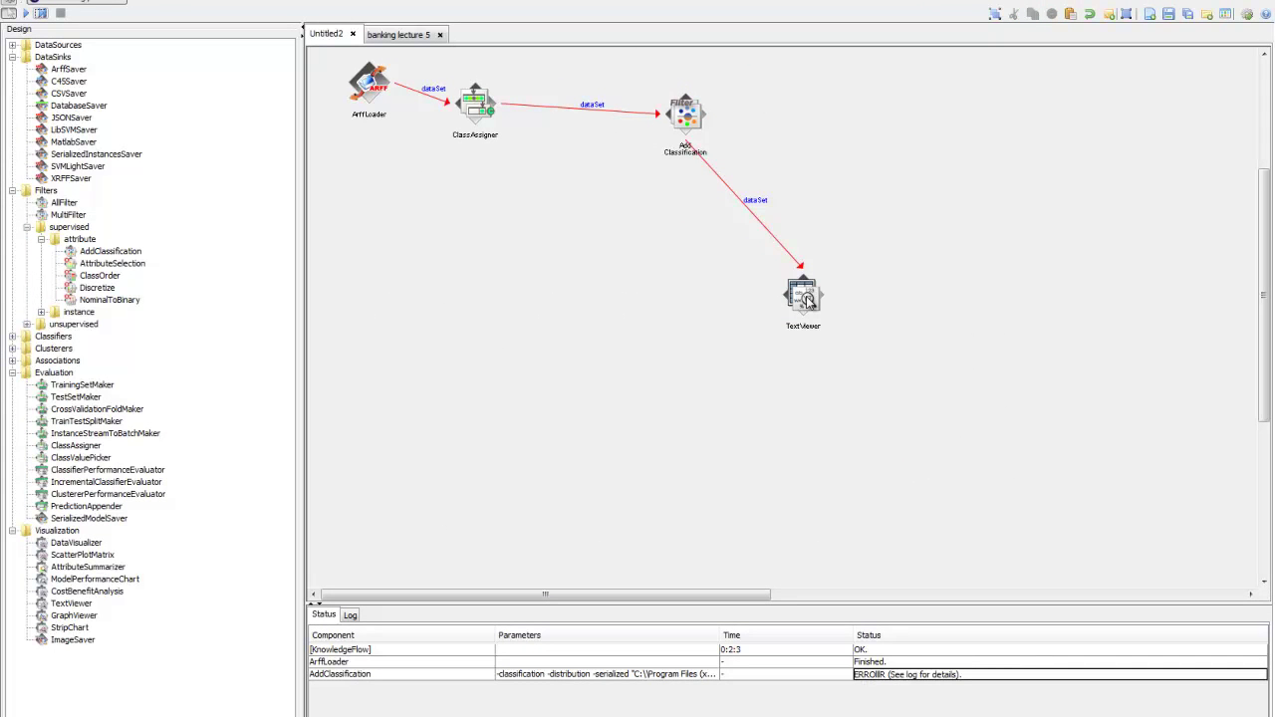
Step: Place an ArffSaver and connect AddClassification's dataSet to it
{"action": "scroll", "coordinate": [604, 345], "scroll_direction": "up", "scroll_amount": 1}
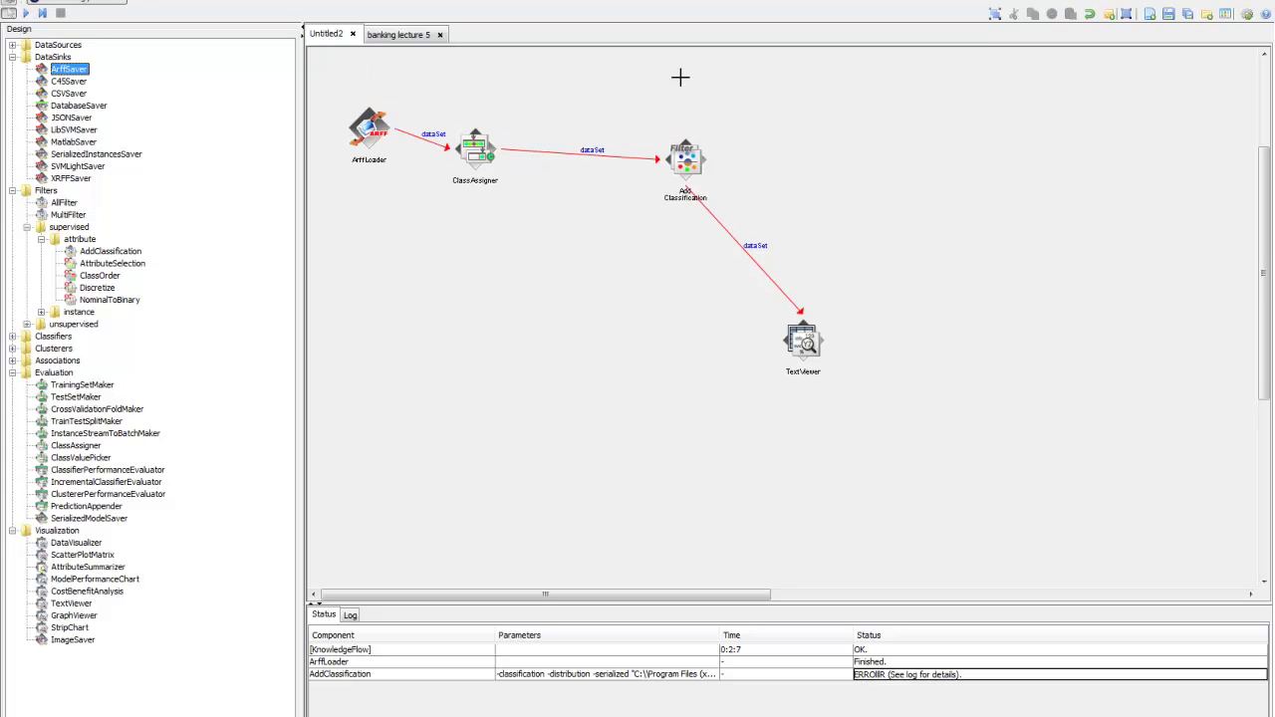
{"action": "left_click", "coordinate": [875, 150]}
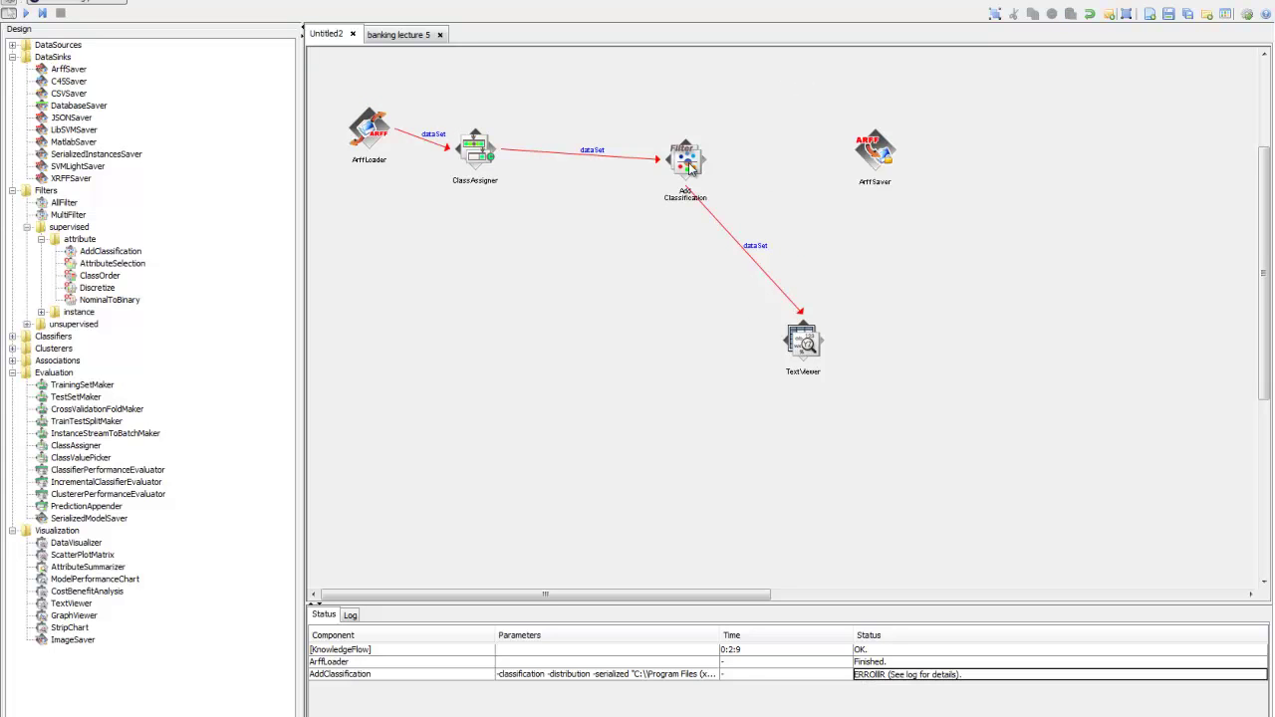
{"action": "right_click", "coordinate": [688, 168]}
{"action": "left_click", "coordinate": [715, 293]}
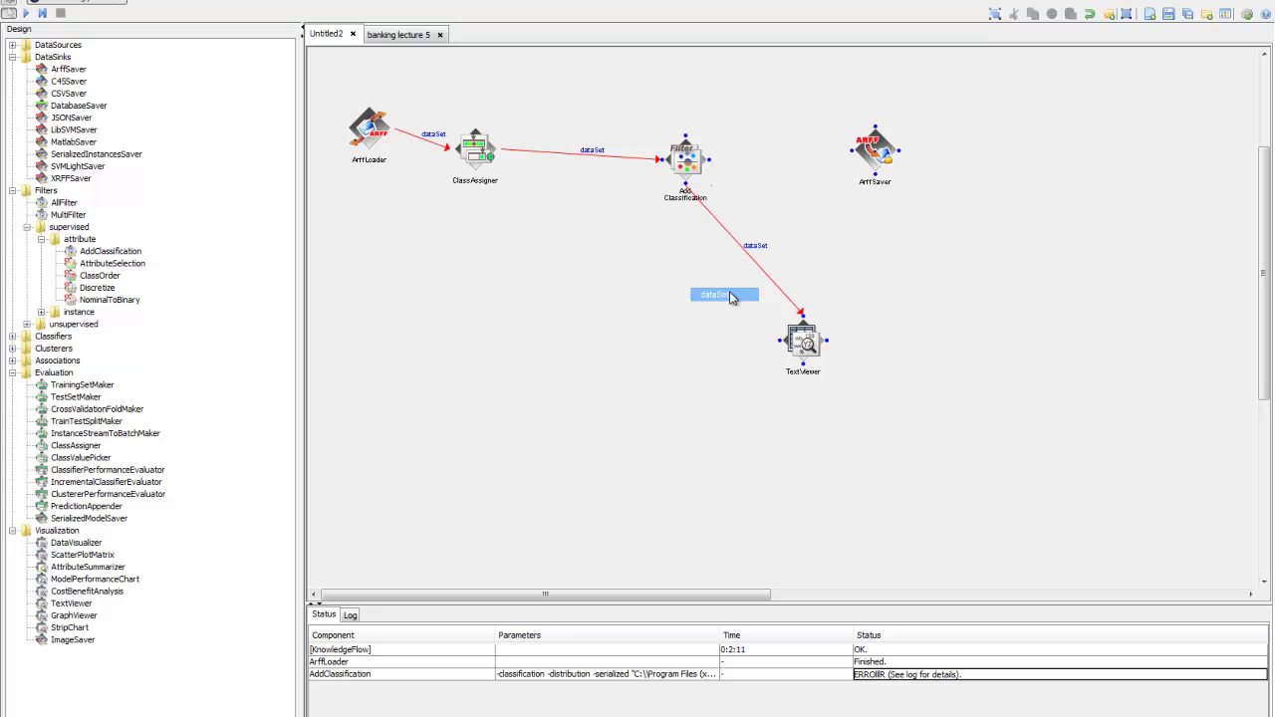
{"action": "left_click", "coordinate": [883, 150]}
Step: Set the ArffSaver to save as 'scored bank' without using the relation name
{"action": "double_click", "coordinate": [884, 152]}
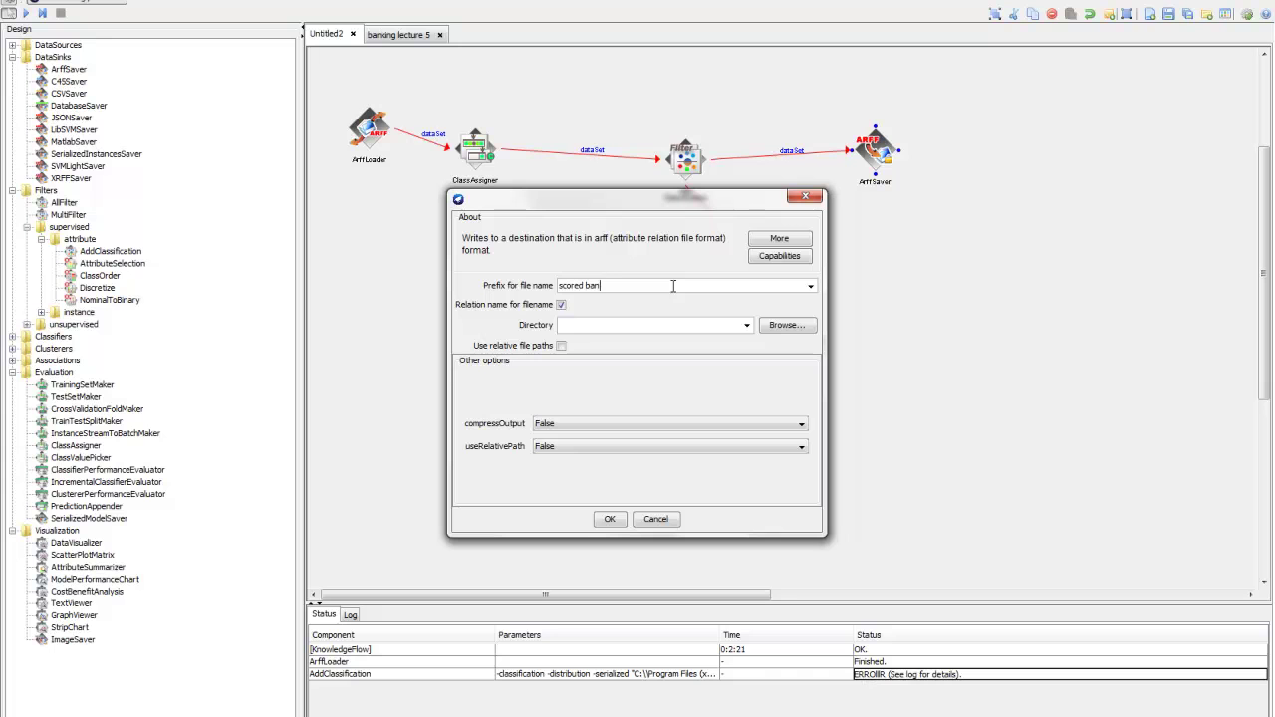
{"action": "left_click", "coordinate": [561, 306]}
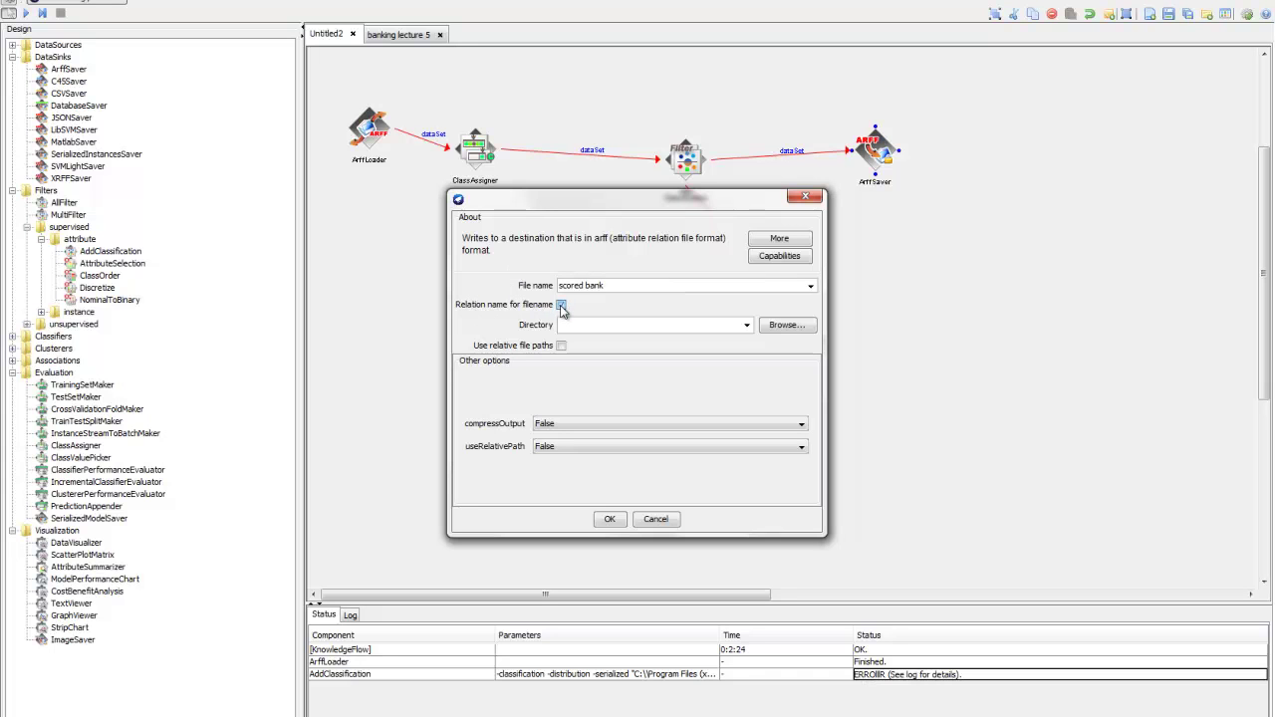
{"action": "left_click", "coordinate": [784, 326]}
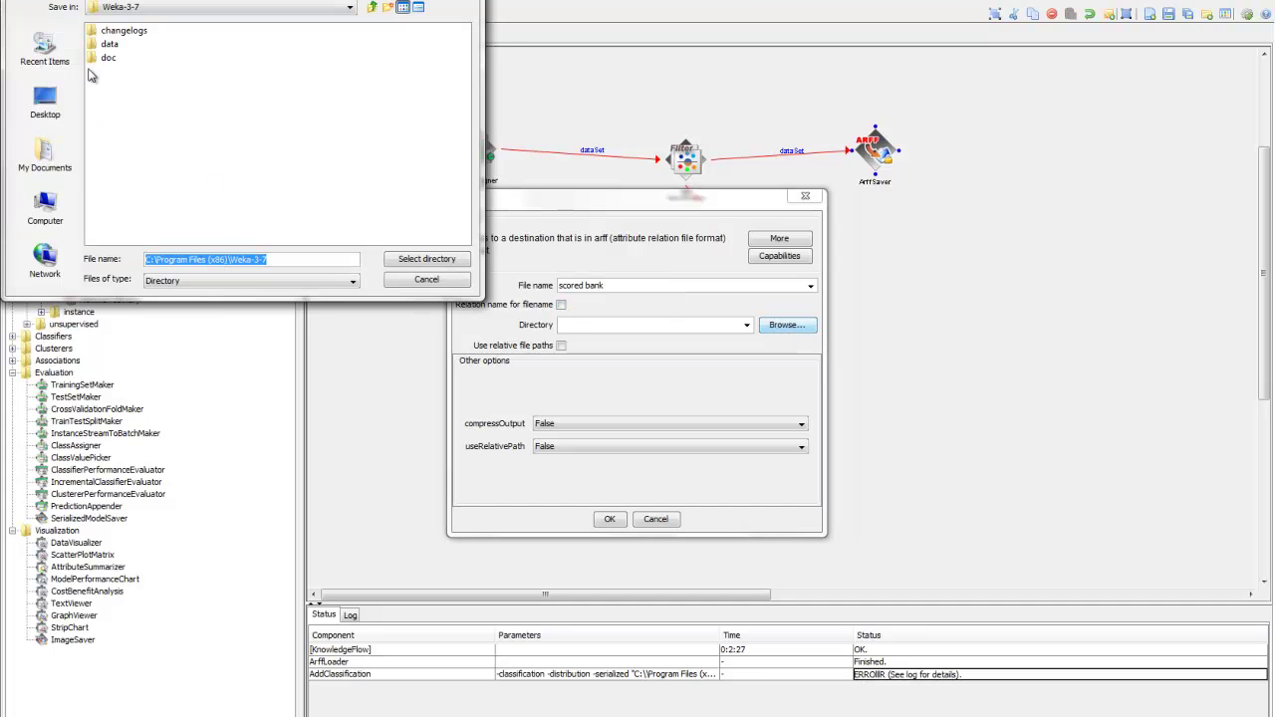
{"action": "left_click", "coordinate": [427, 281]}
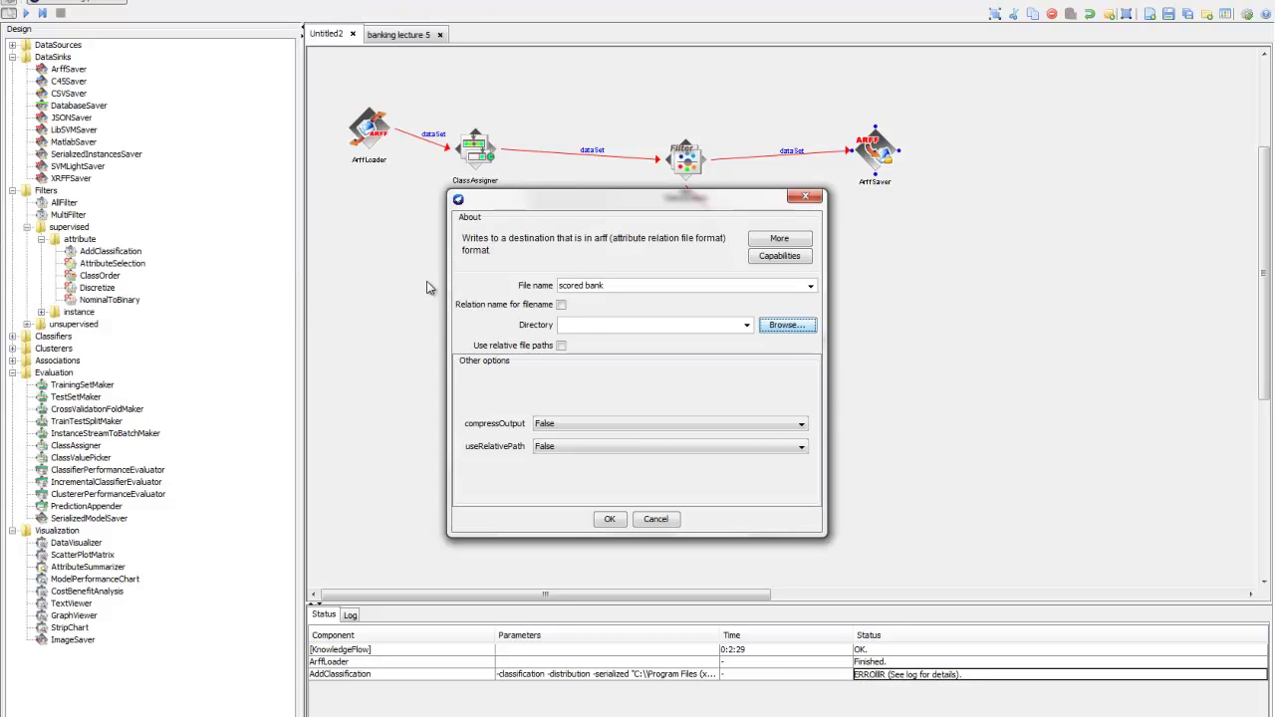
{"action": "left_click", "coordinate": [610, 519]}
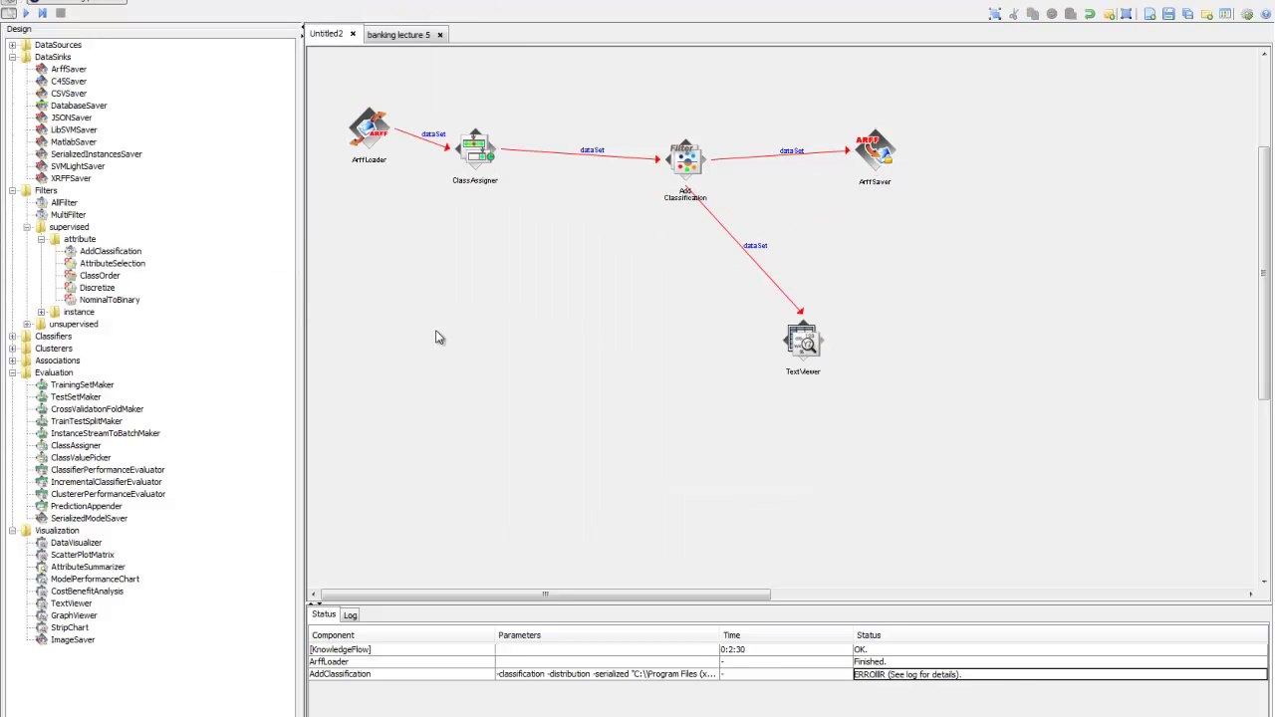
Step: Run the flow and view the TextViewer output with classification, distribution_YES and distribution_NO columns
{"action": "left_click", "coordinate": [27, 13]}
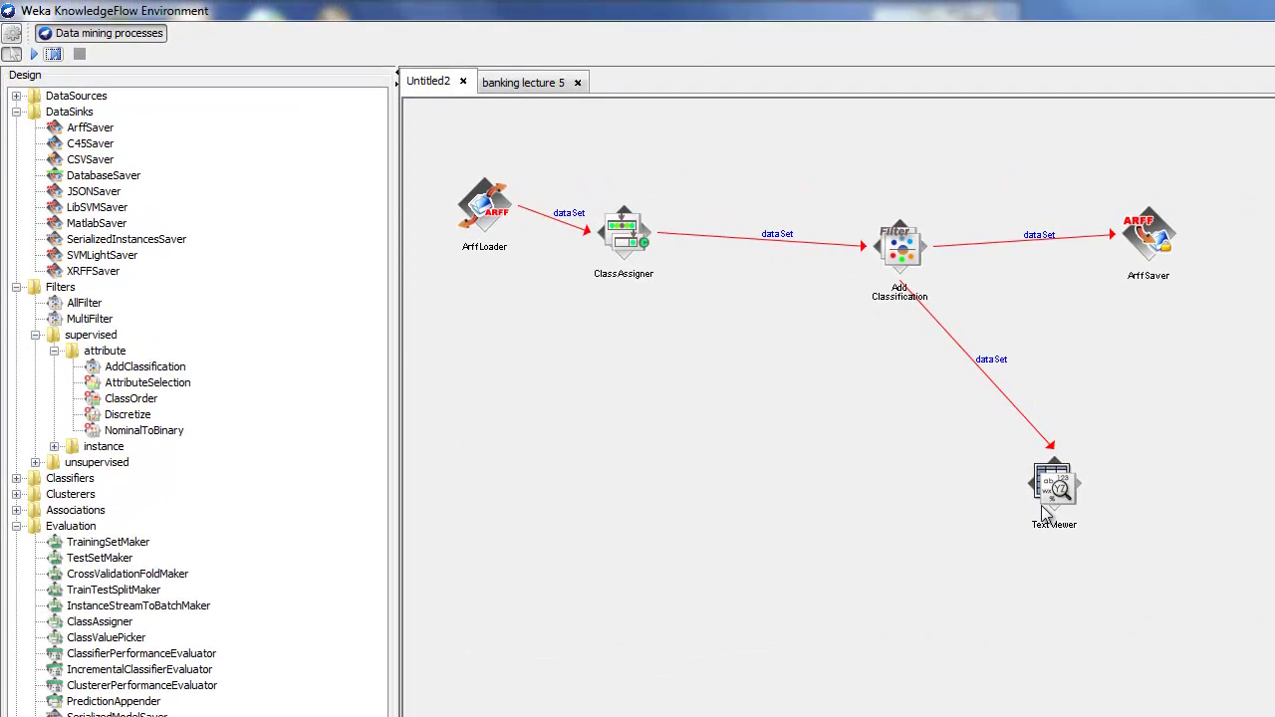
{"action": "right_click", "coordinate": [1047, 490]}
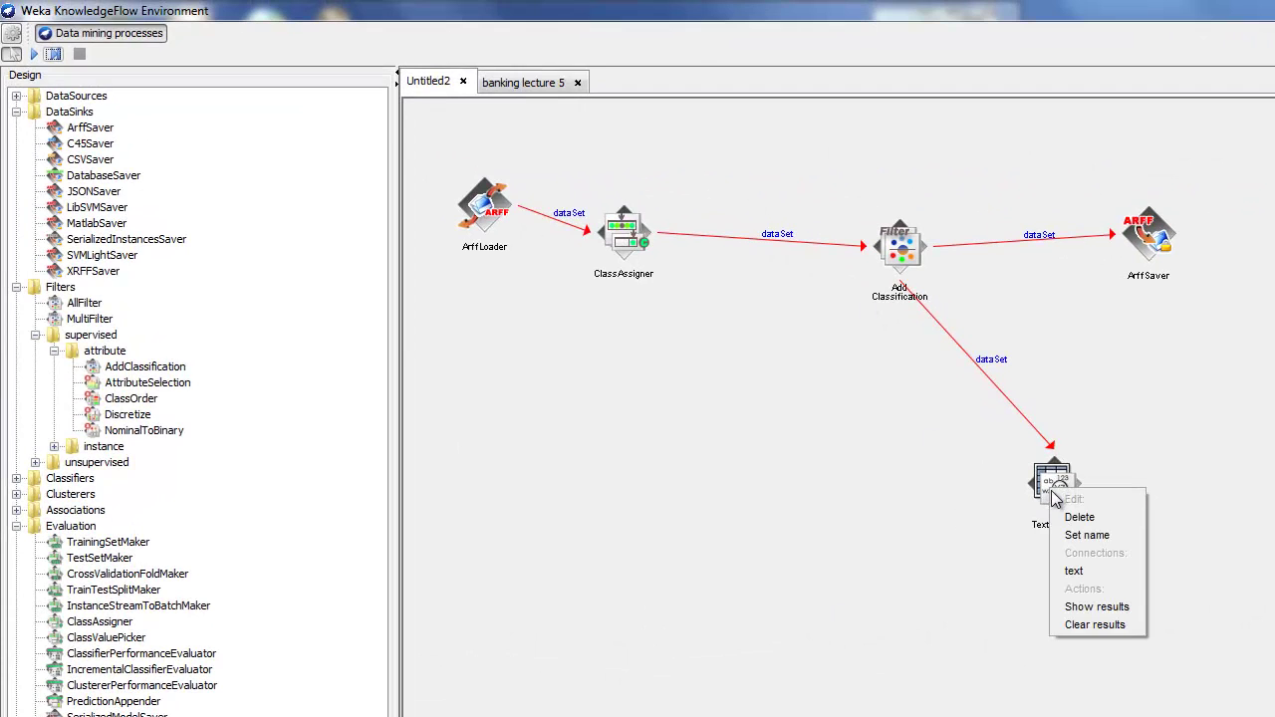
{"action": "left_click", "coordinate": [1115, 604]}
{"action": "scroll", "coordinate": [409, 234], "scroll_direction": "down", "scroll_amount": 4}
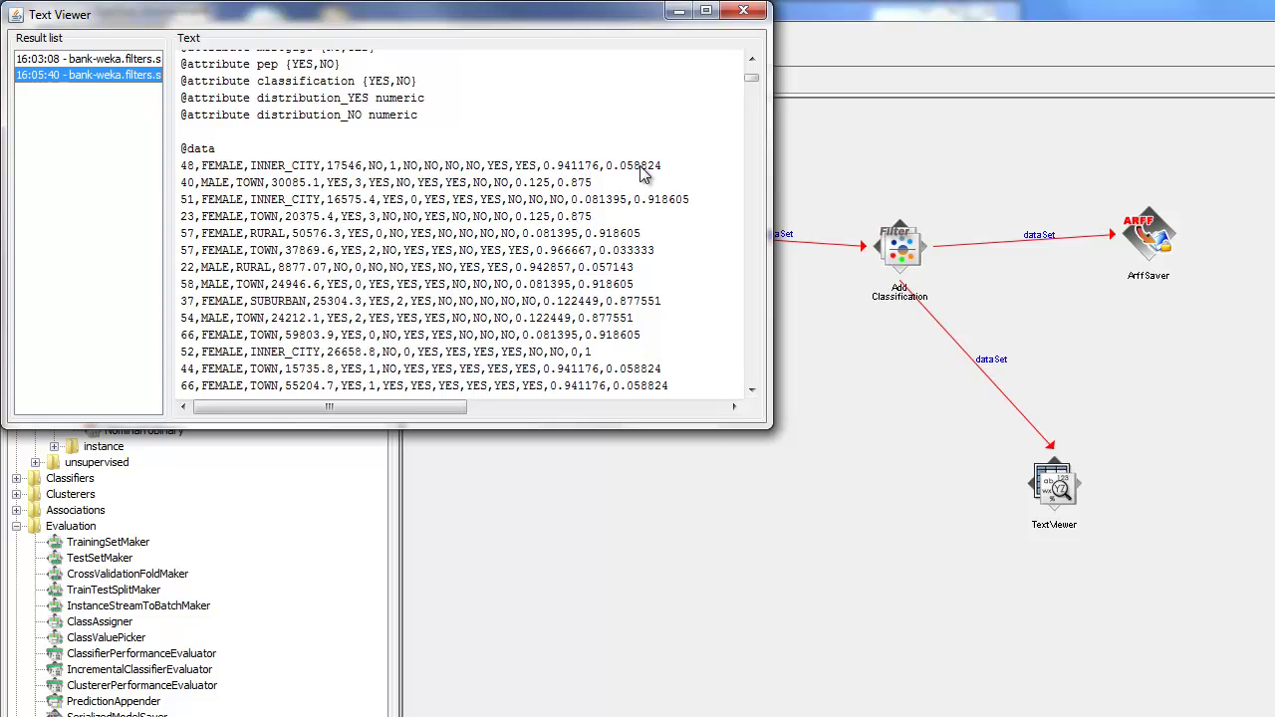
Step: Close the Text Viewer showing the scored bank data
{"action": "left_click", "coordinate": [745, 12]}
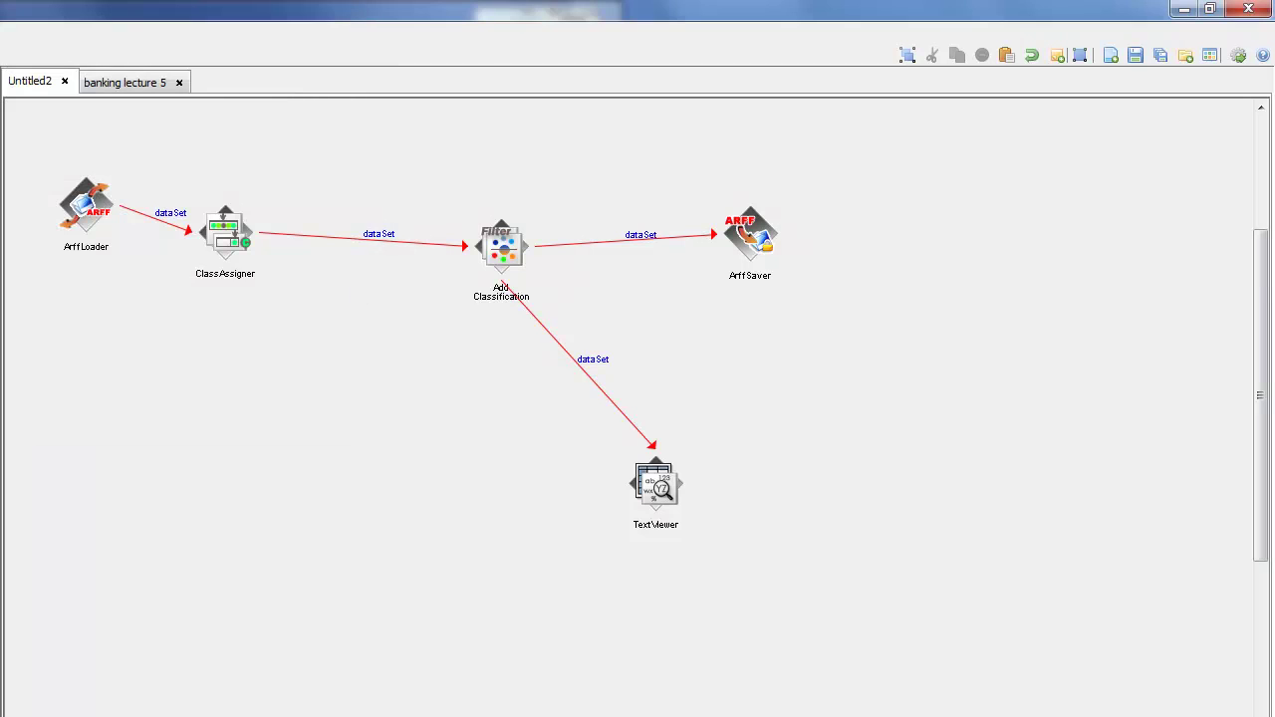